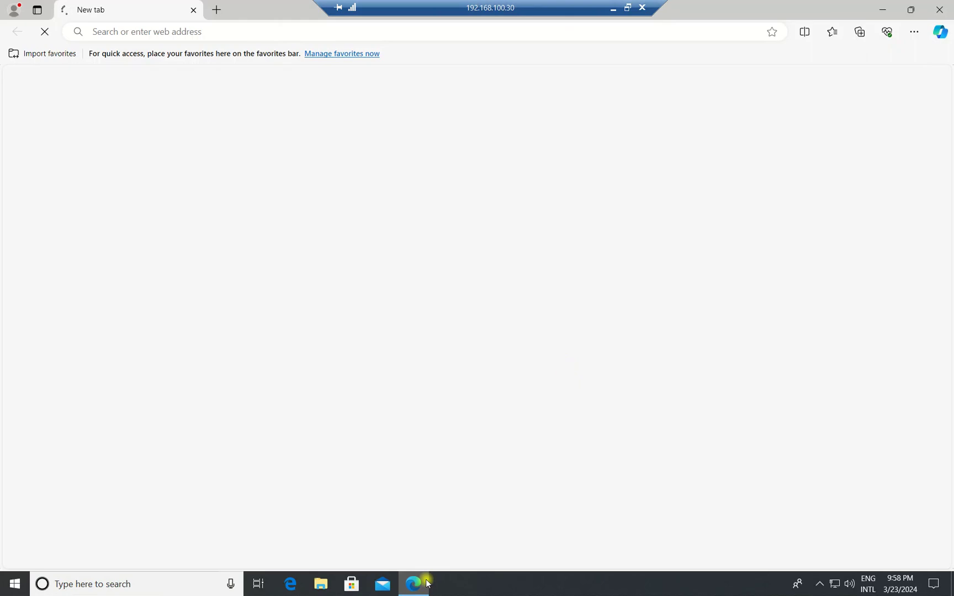
Go to google.com in the open browser tab
left_click(210, 30)
type("g")
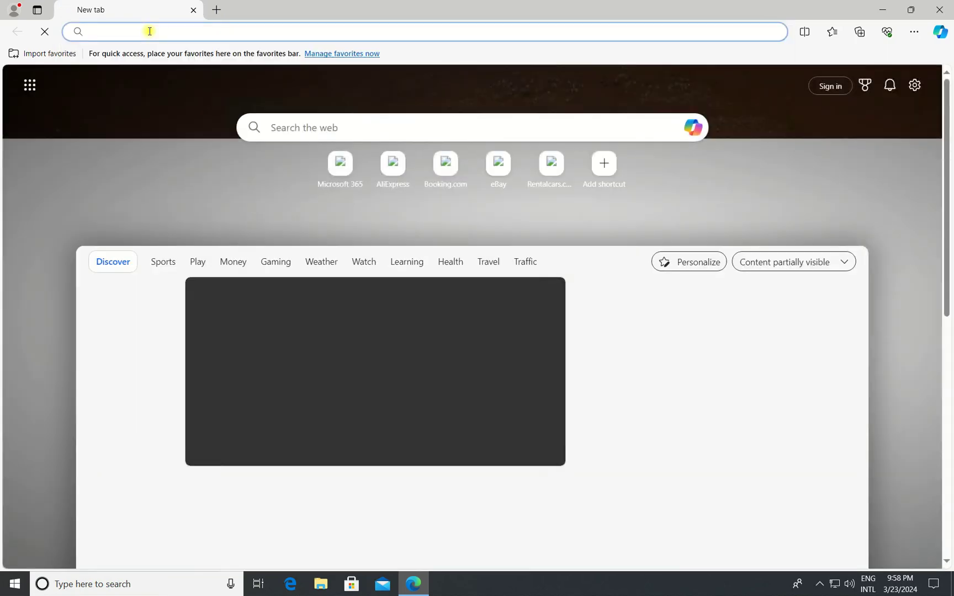
type("oogle.com")
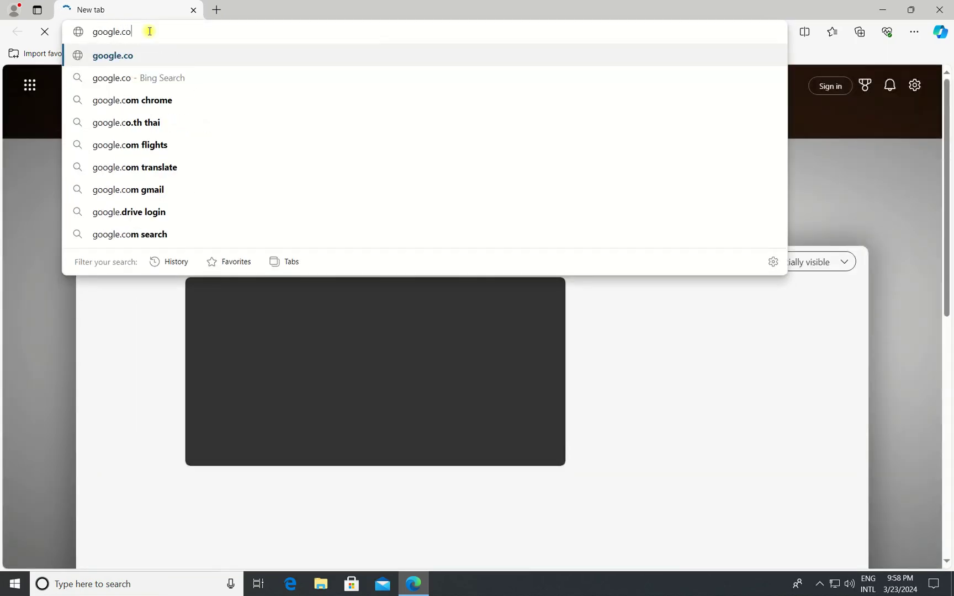
key("Return")
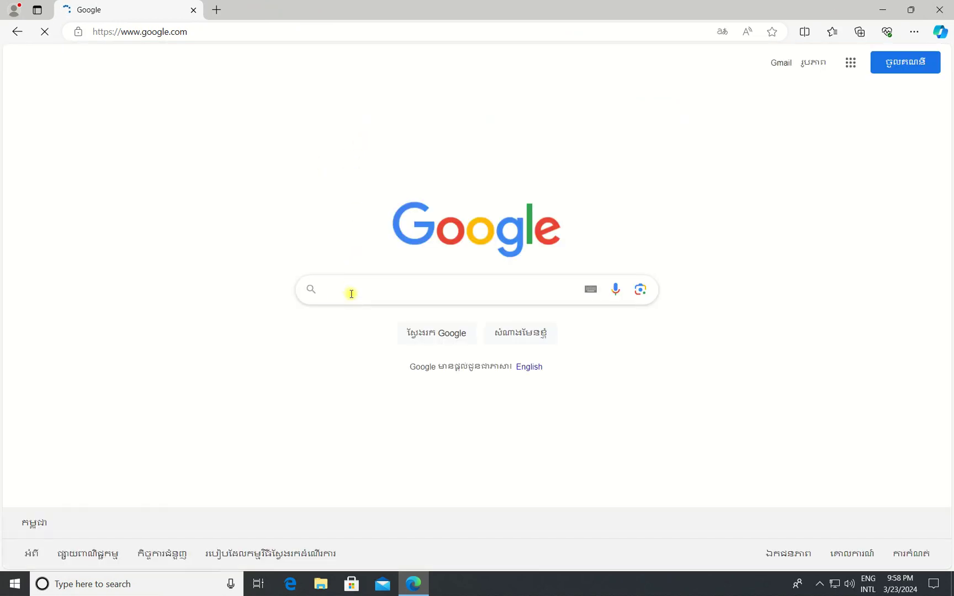
Search Google for "remote server administrator tools for windows 10" and open Microsoft's RSAT for Windows 10 download page
type("Remote Server Administrator Tool")
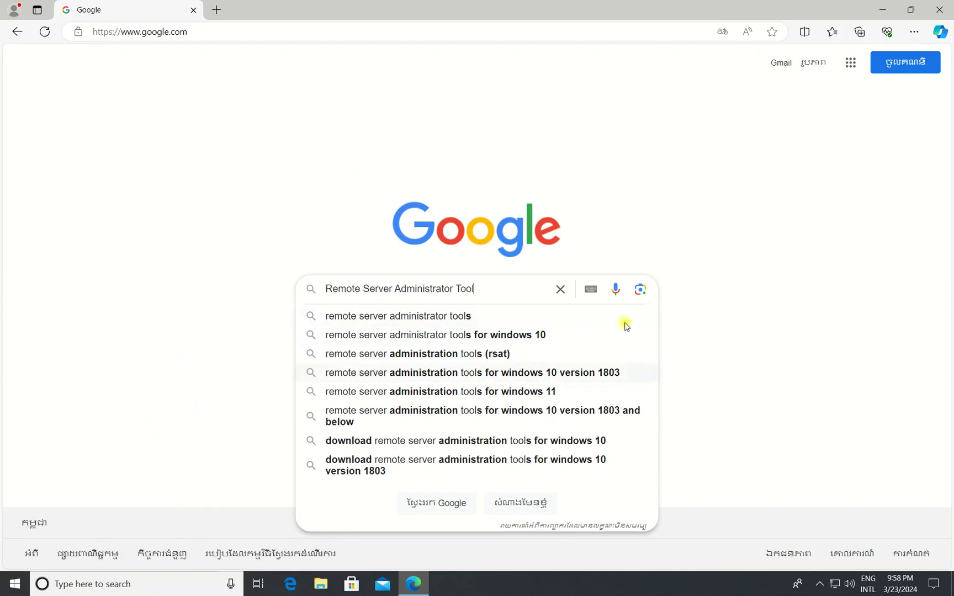
left_click(420, 337)
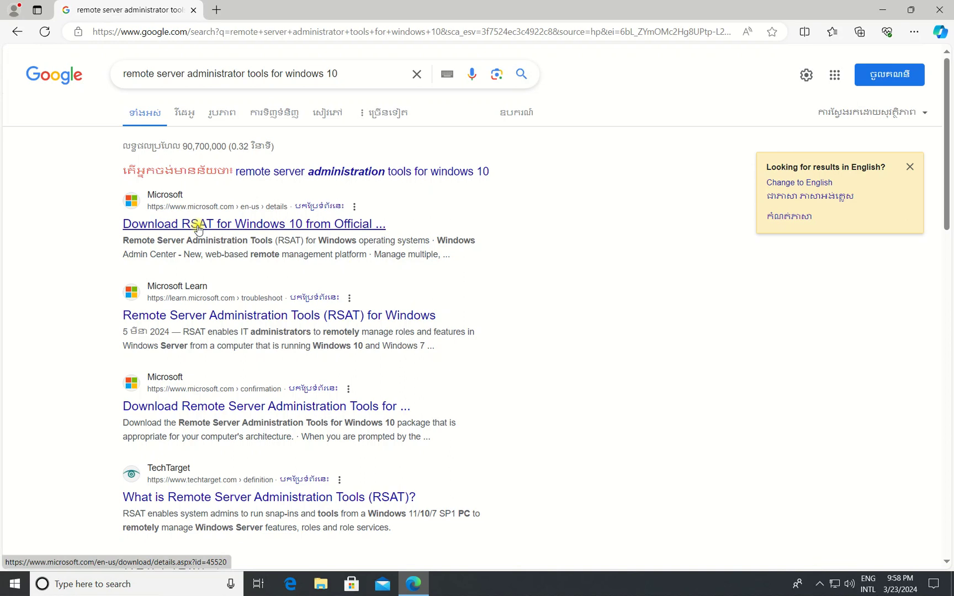
left_click(198, 228)
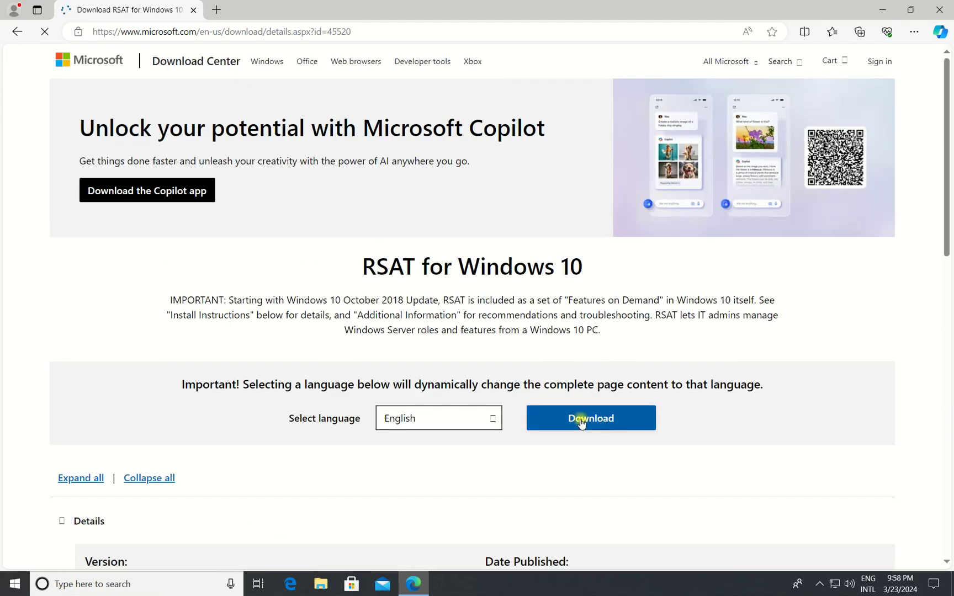
Download the English 64-bit RSAT package, WindowsTH-KB2693643-x64.msu
left_click(581, 421)
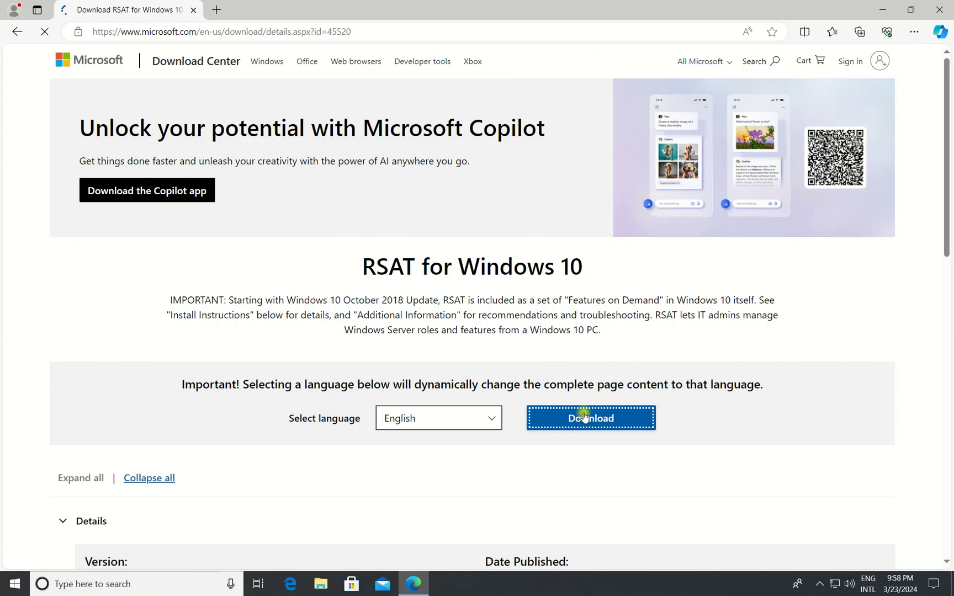
scroll(583, 417, "down", 2)
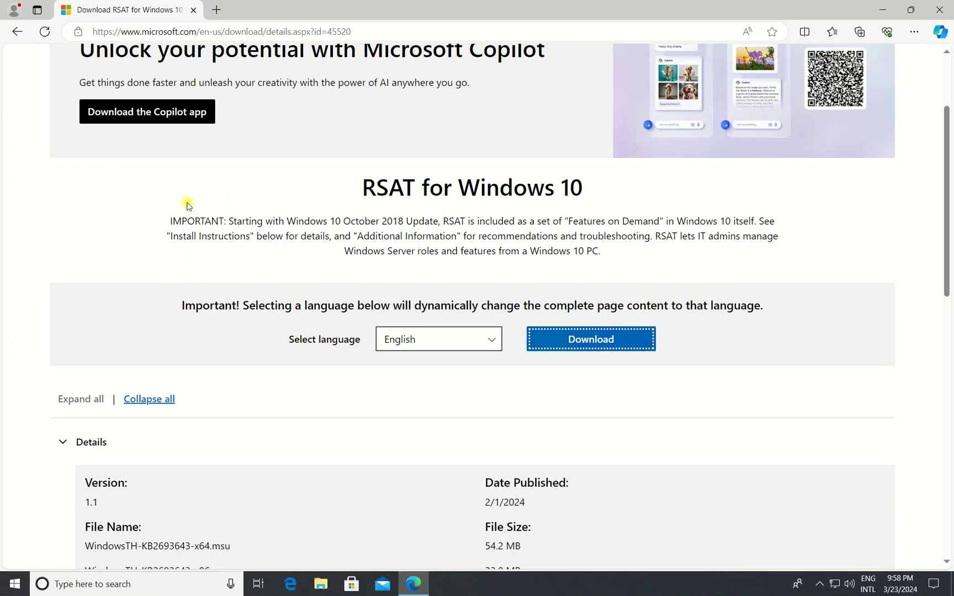
left_click(570, 342)
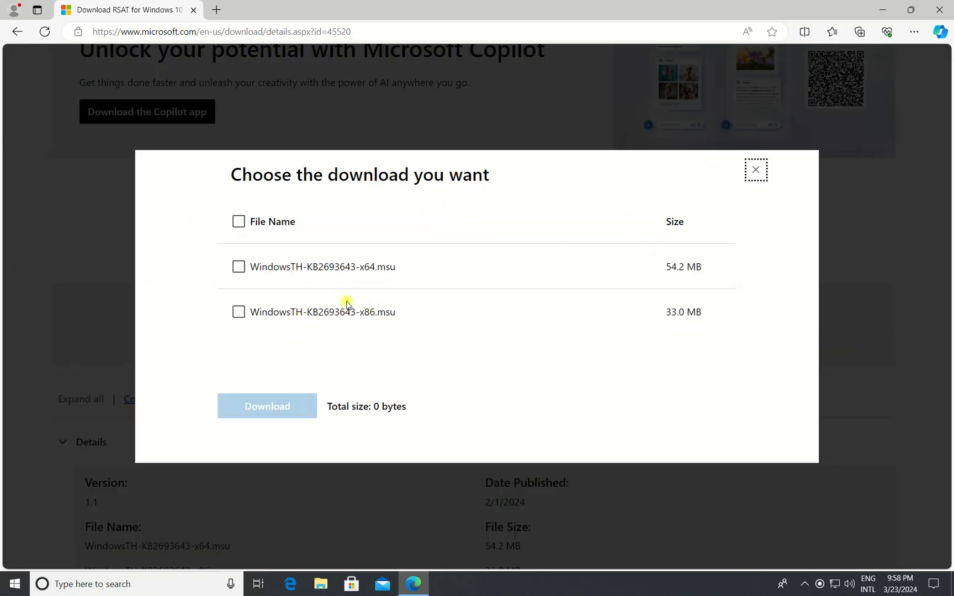
left_click(239, 312)
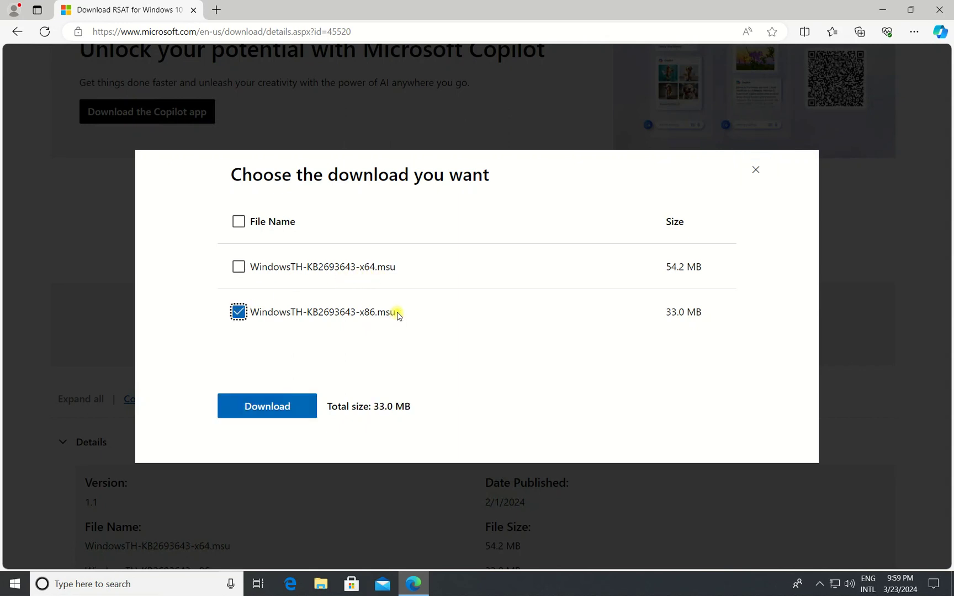
left_click(239, 312)
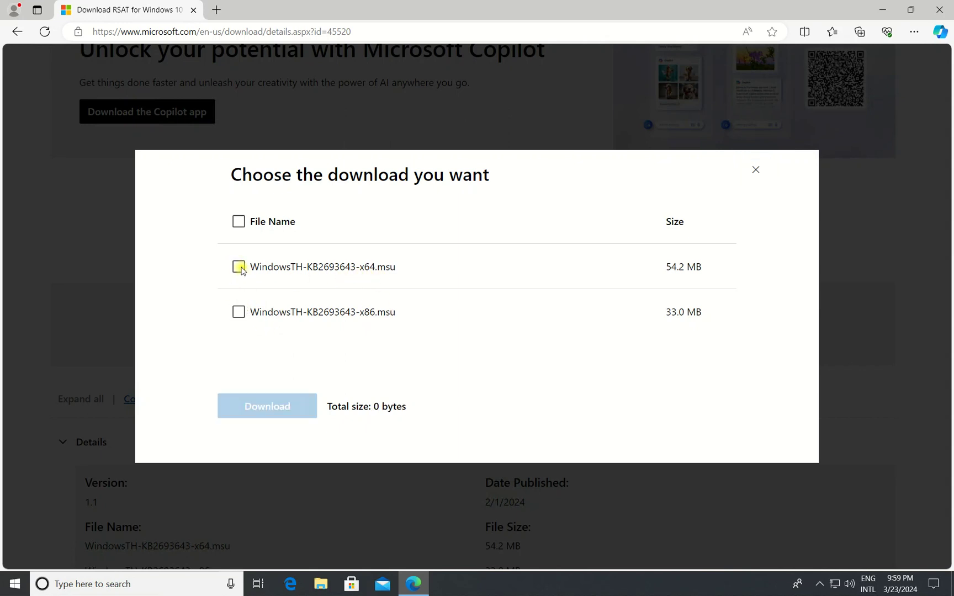
left_click(239, 267)
left_click(261, 405)
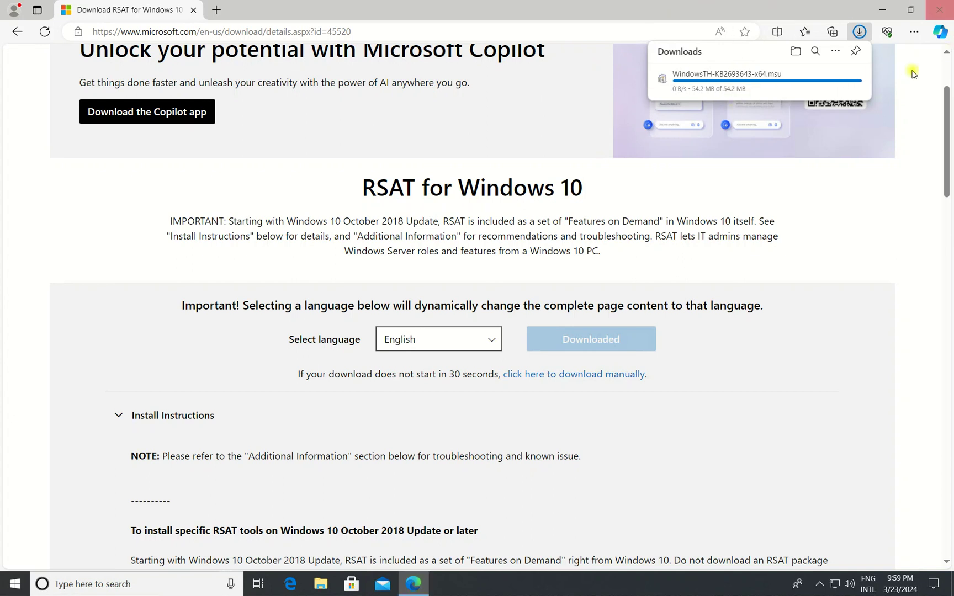
Open the properties of This PC in File Explorer to check the Windows system type, and close the System window
left_click(917, 12)
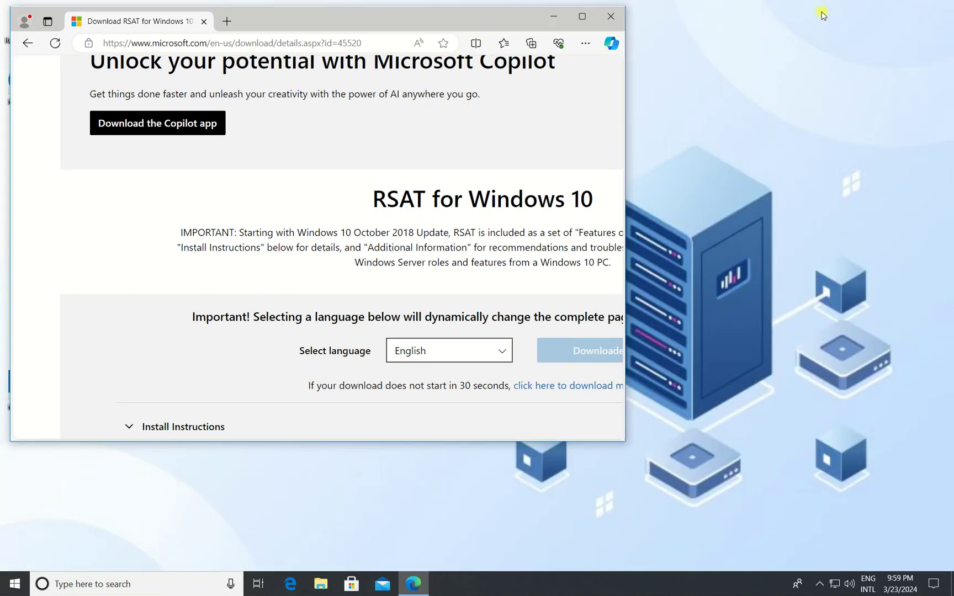
left_click_drag(427, 20, 840, 100)
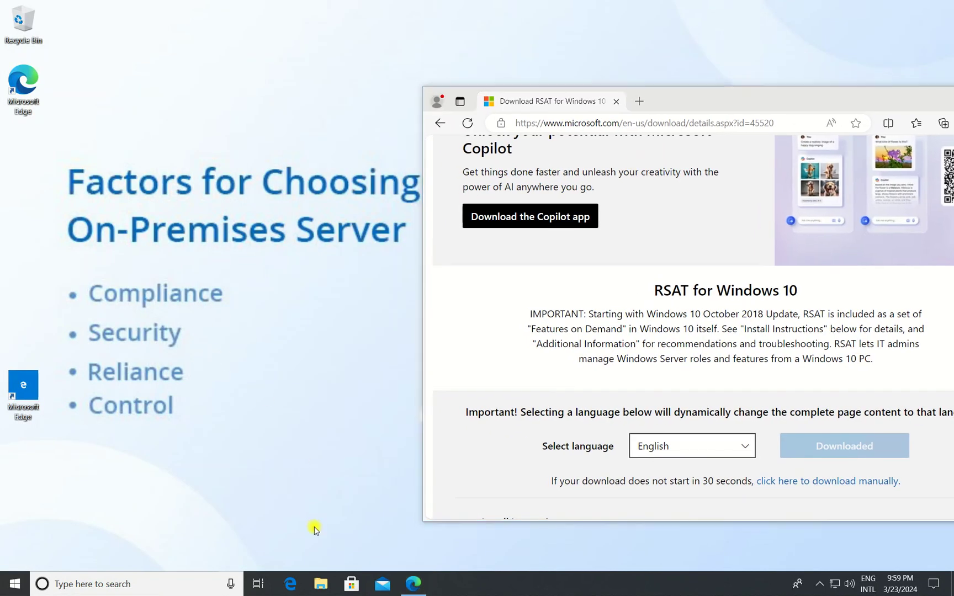
key("super+e")
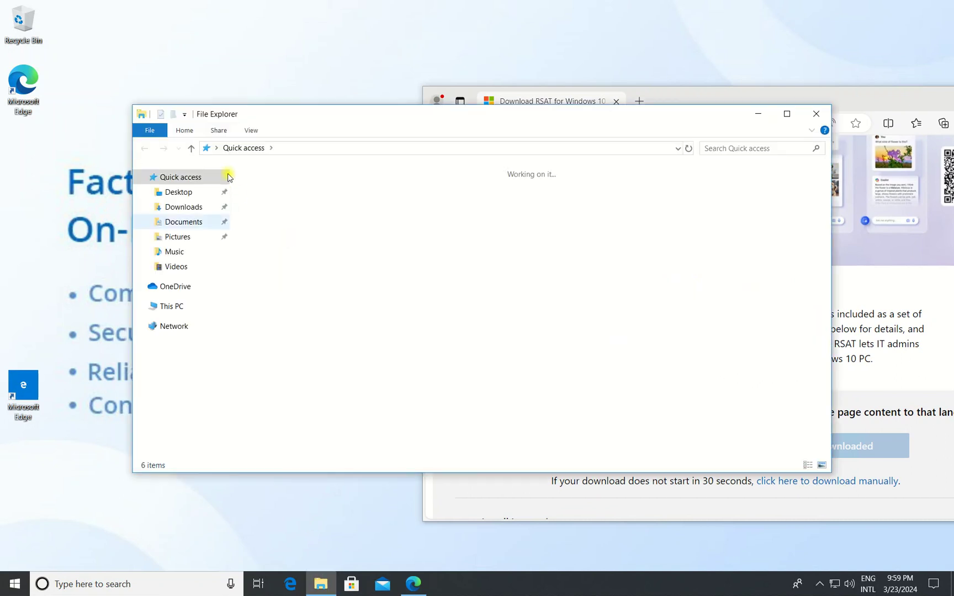
left_click_drag(442, 116, 401, 116)
right_click(116, 309)
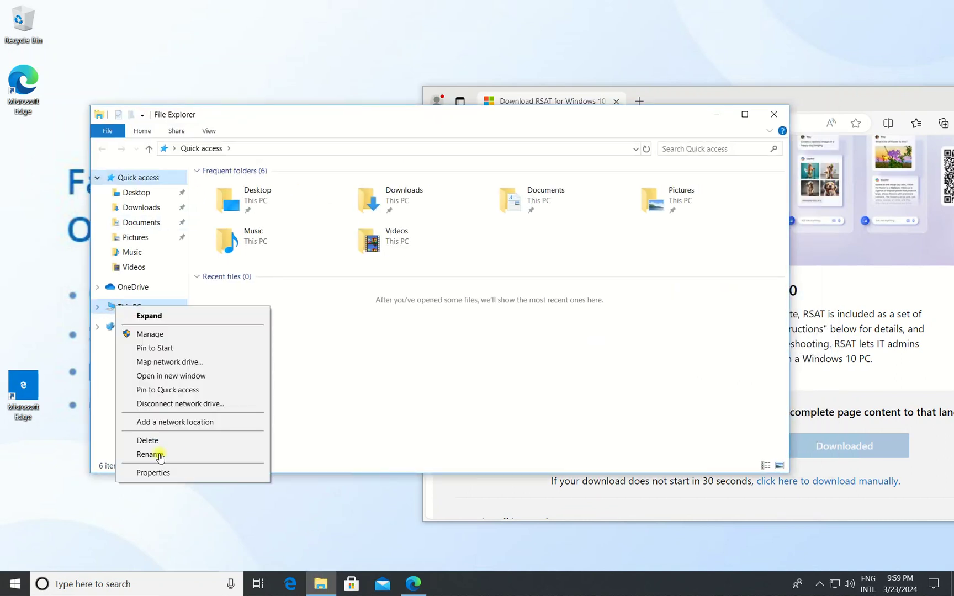
left_click(159, 470)
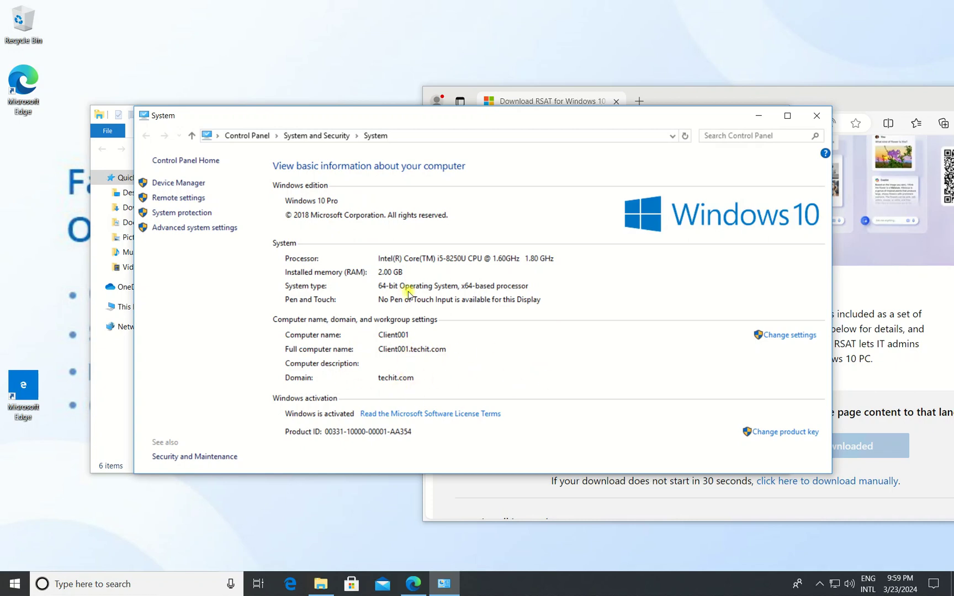
left_click(817, 115)
Close the File Explorer and browser windows and refresh the desktop
left_click(845, 94)
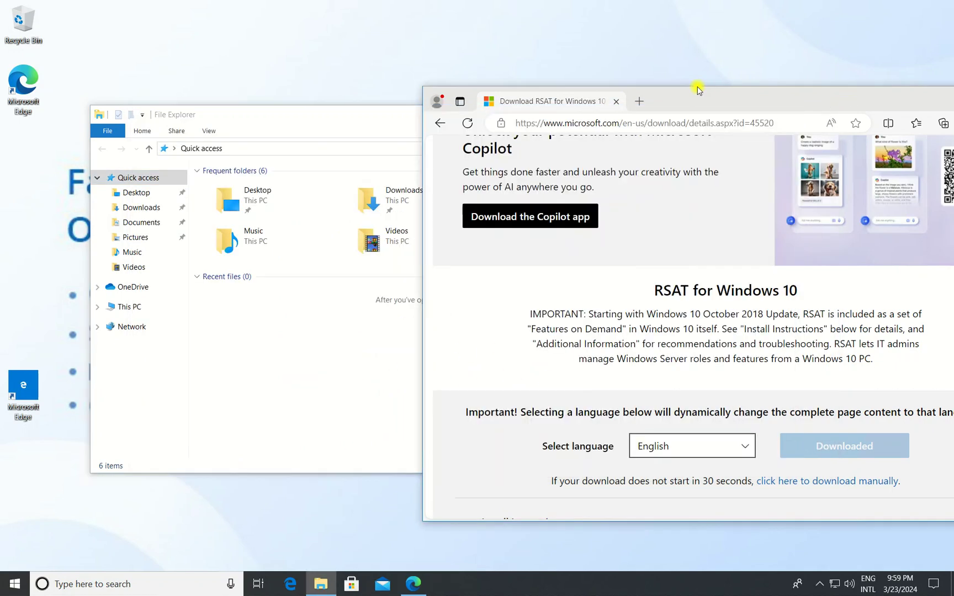
left_click_drag(698, 89, 559, 86)
left_click(194, 125)
left_click(772, 119)
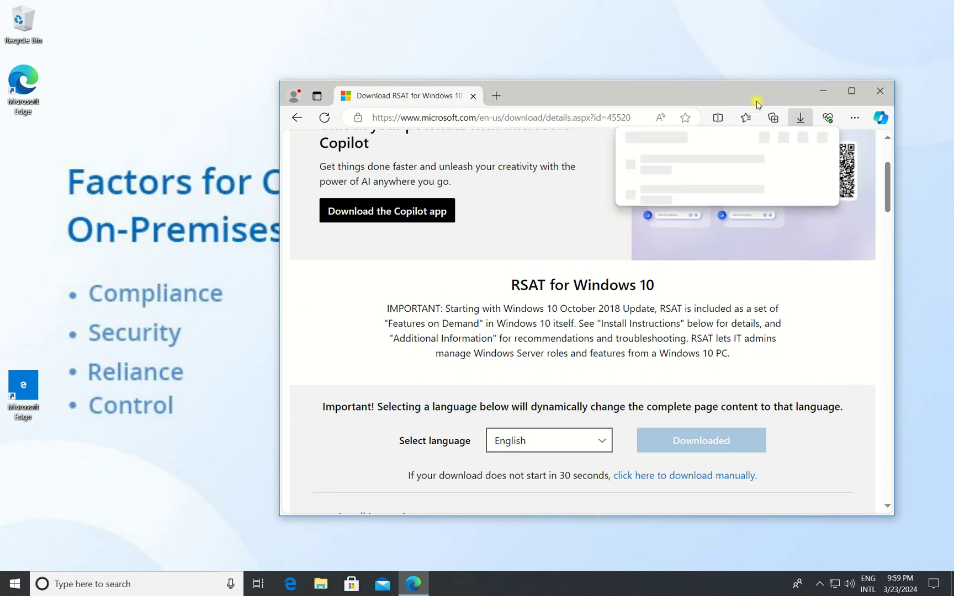
left_click(882, 91)
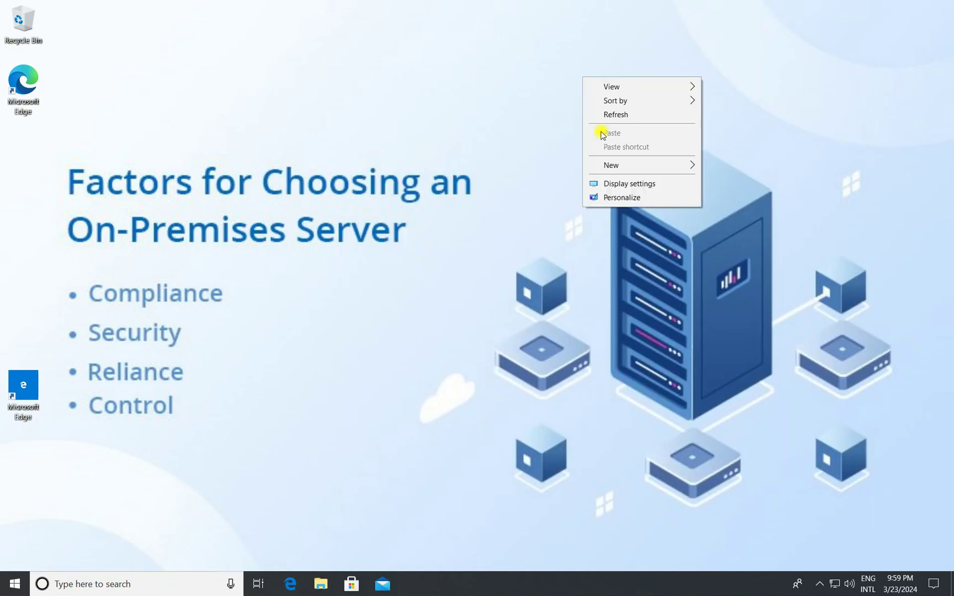
left_click(608, 114)
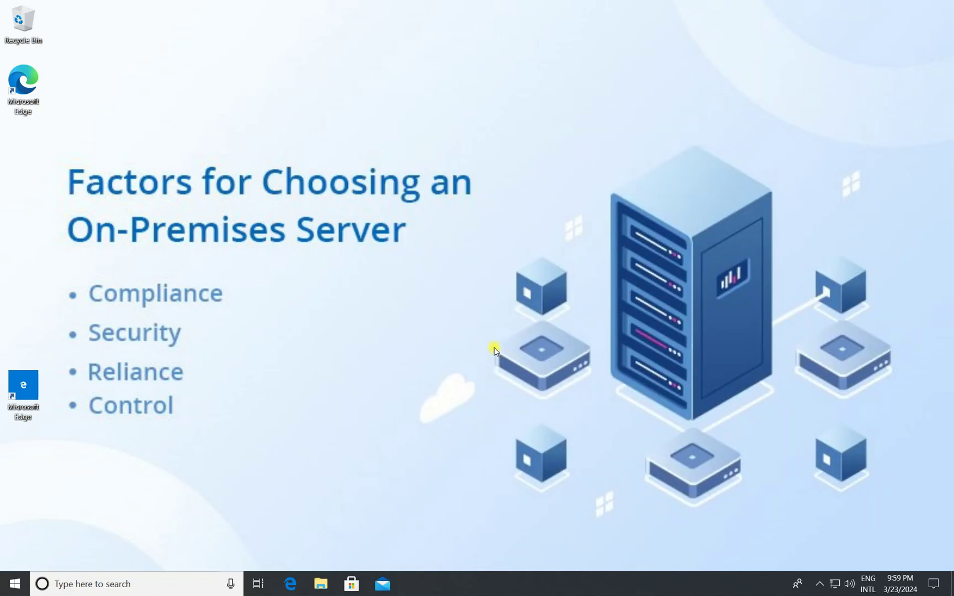
right_click(298, 169)
left_click(333, 207)
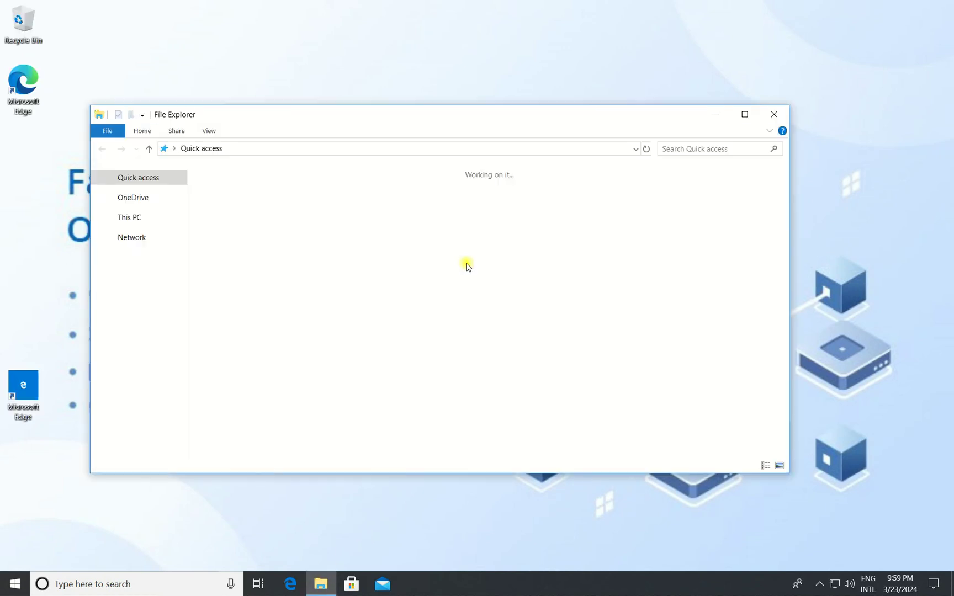
Launch the WindowsTH-KB2693643-x64 update from the Downloads folder and allow it to run despite the SmartScreen warning
left_click(166, 210)
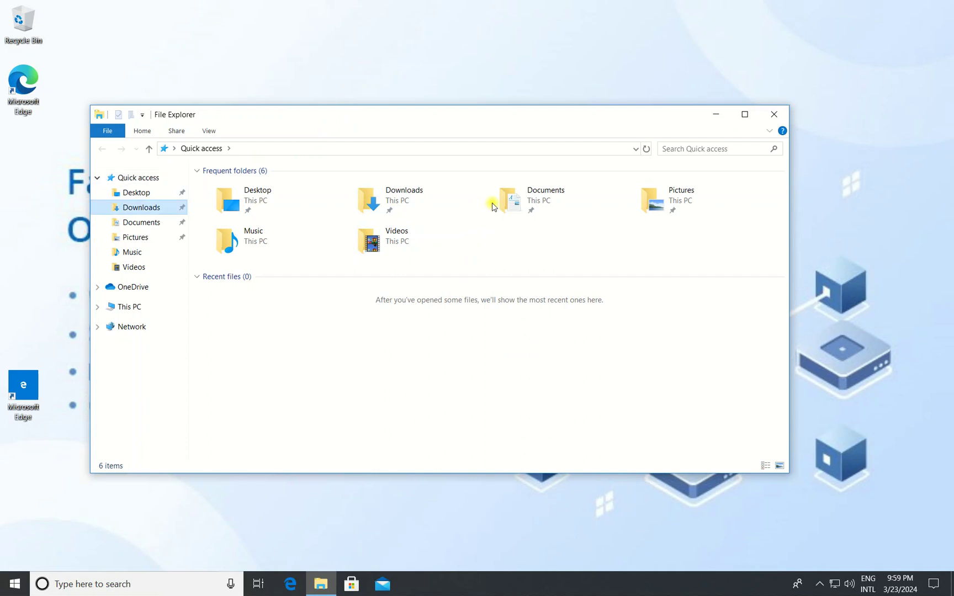
left_click_drag(792, 294, 602, 279)
left_click_drag(362, 117, 287, 119)
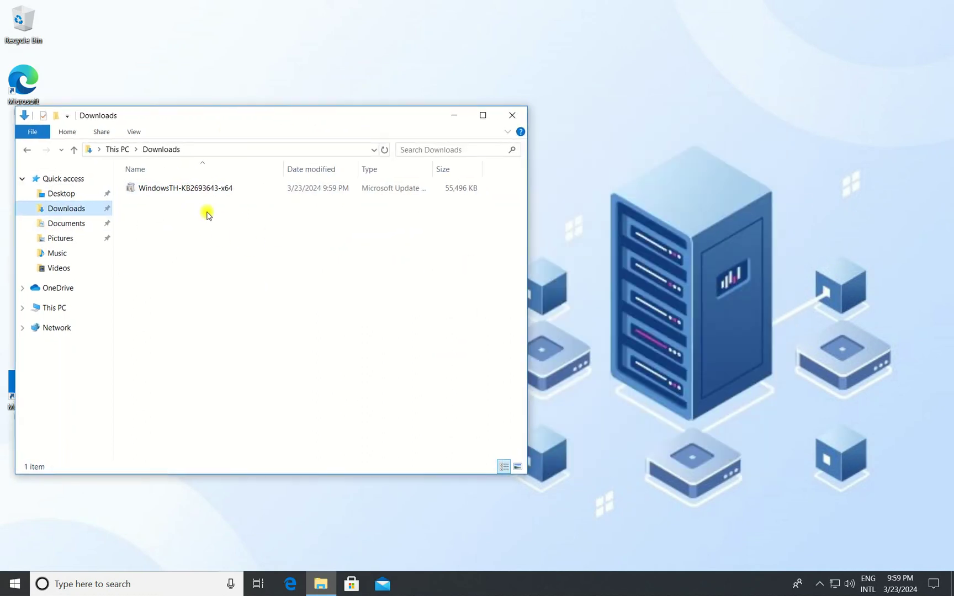
double_click(174, 188)
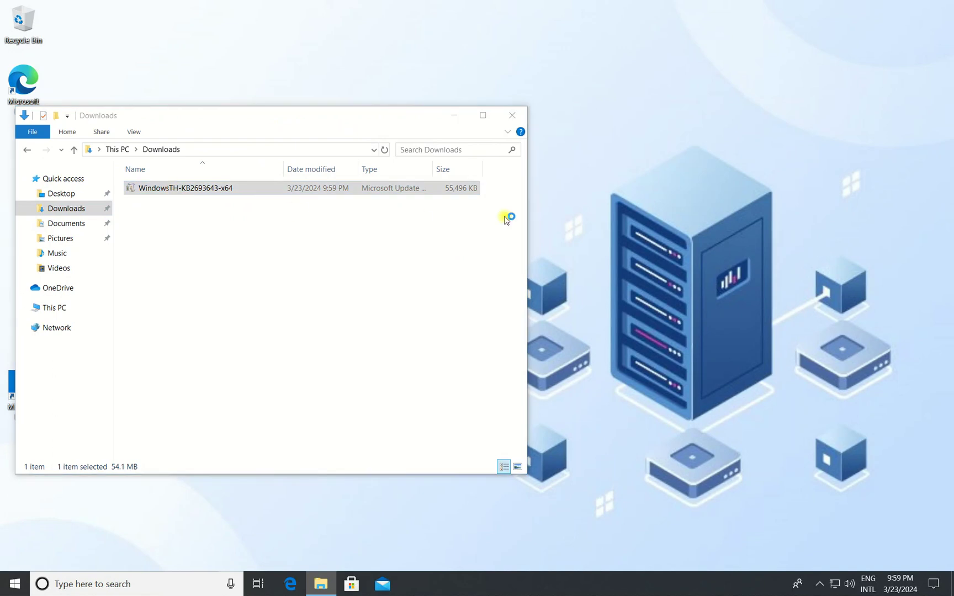
right_click(667, 94)
left_click(702, 131)
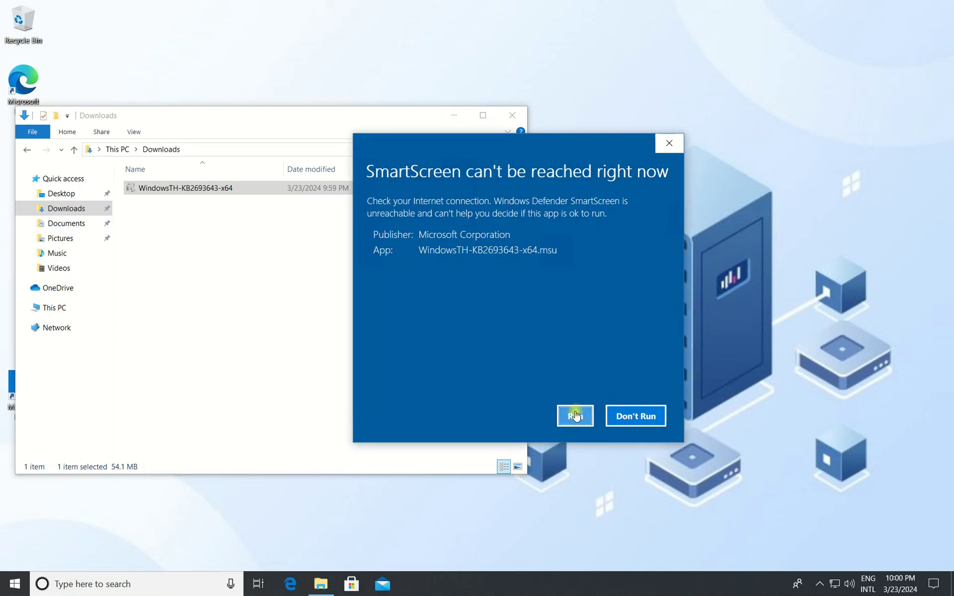
left_click(574, 418)
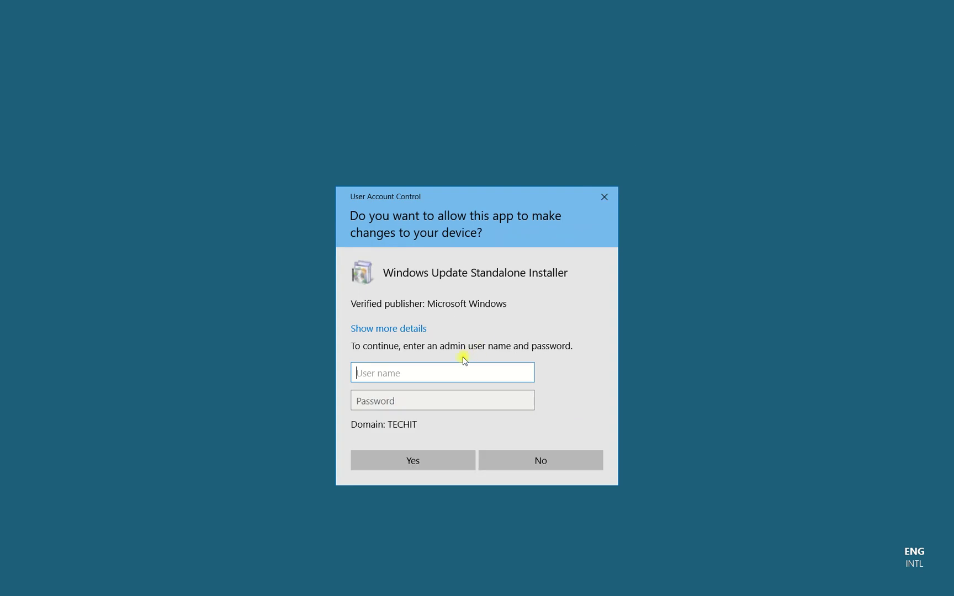
Authorise the Windows Update Standalone Installer with the admin user name and password
type("Itadministrator")
key("Tab")
type("********")
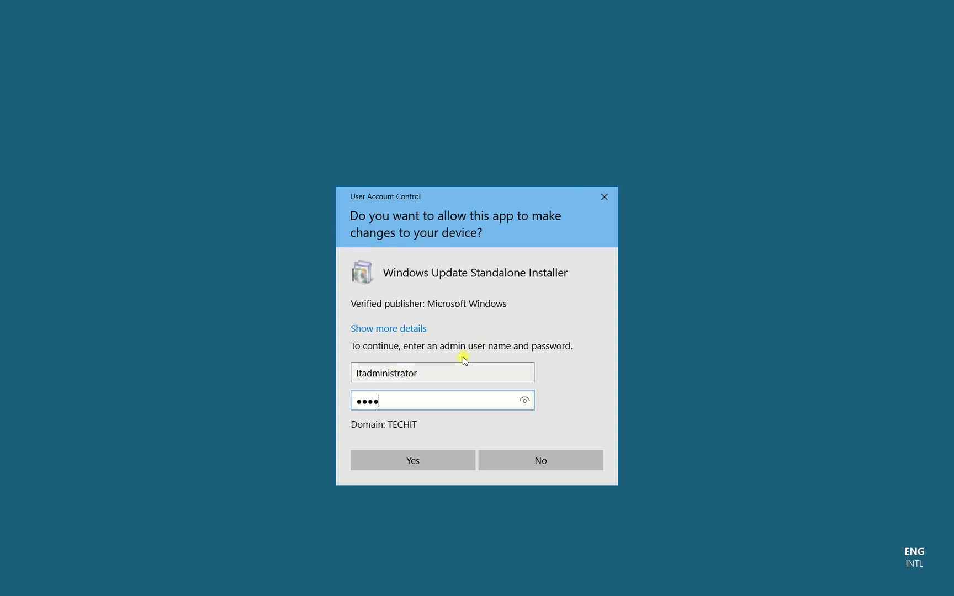
type("**")
key("Return")
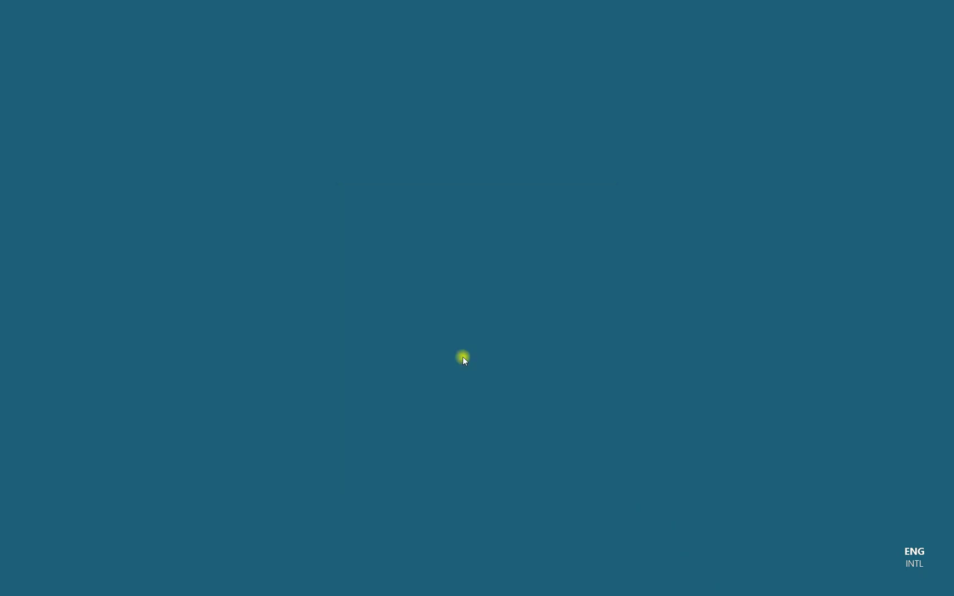
Install the KB2693643 update, accepting its license terms, and close the finished installer
left_click(512, 115)
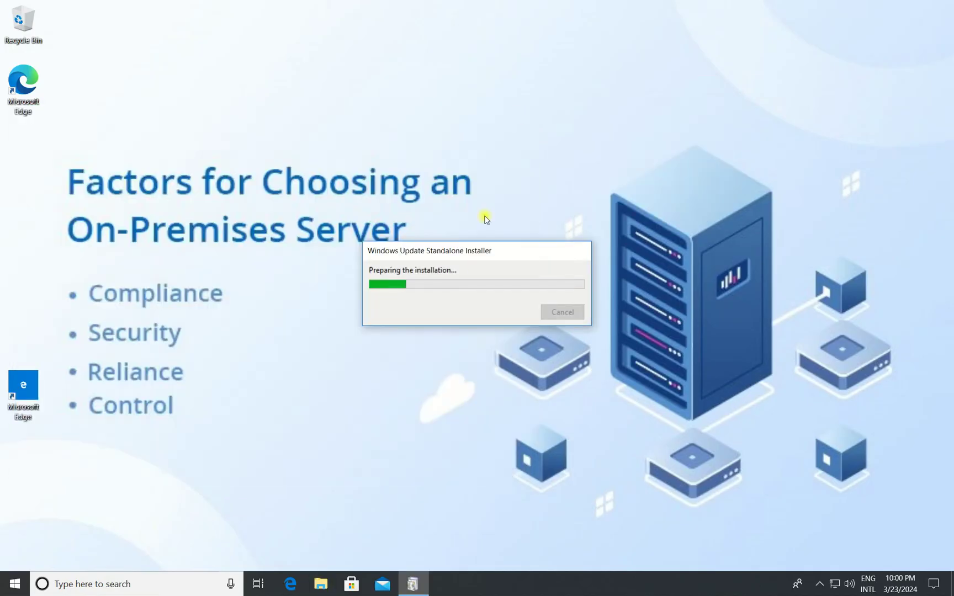
left_click_drag(456, 256, 388, 193)
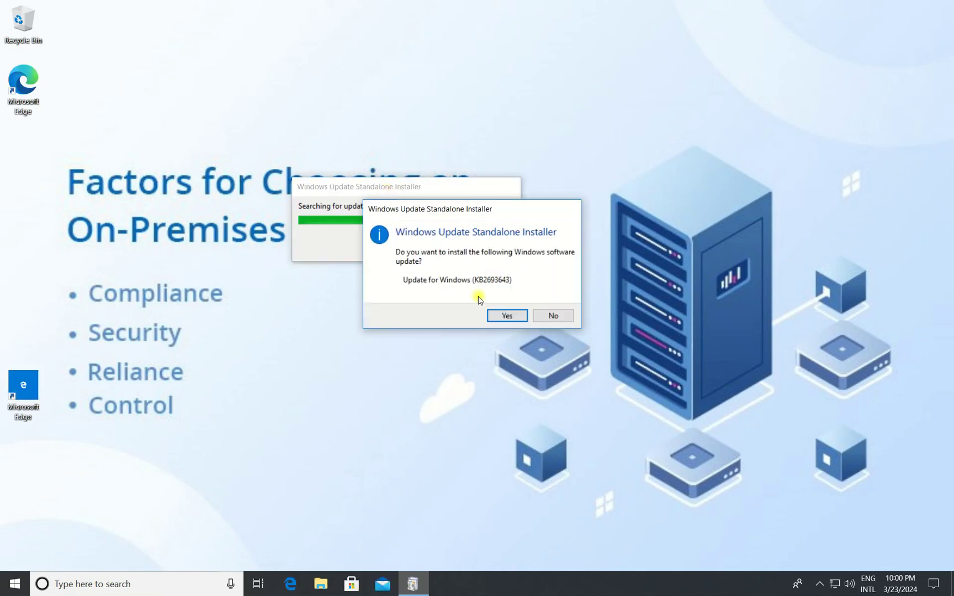
left_click(496, 318)
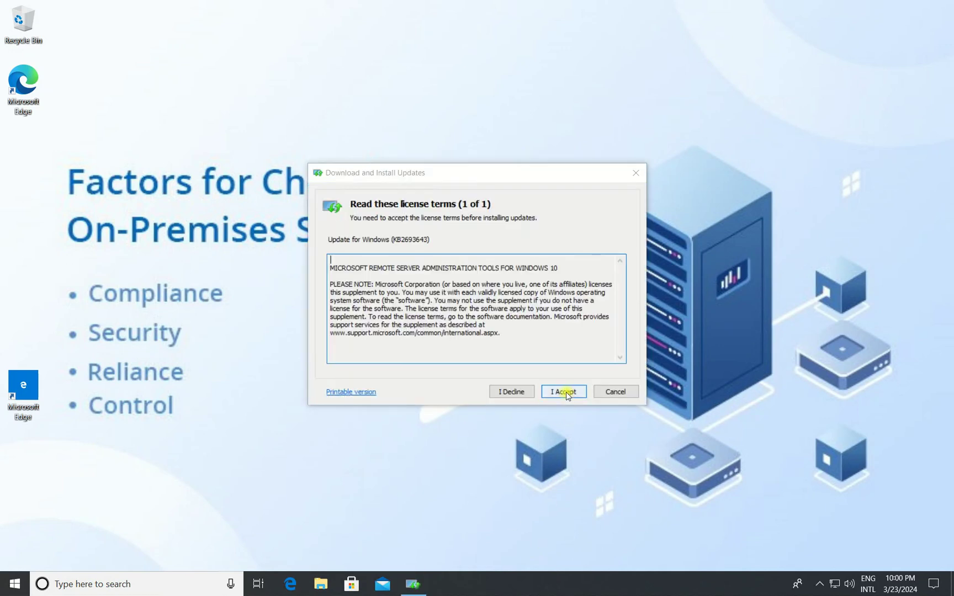
left_click(564, 391)
left_click_drag(472, 175, 330, 110)
right_click(657, 190)
left_click(678, 226)
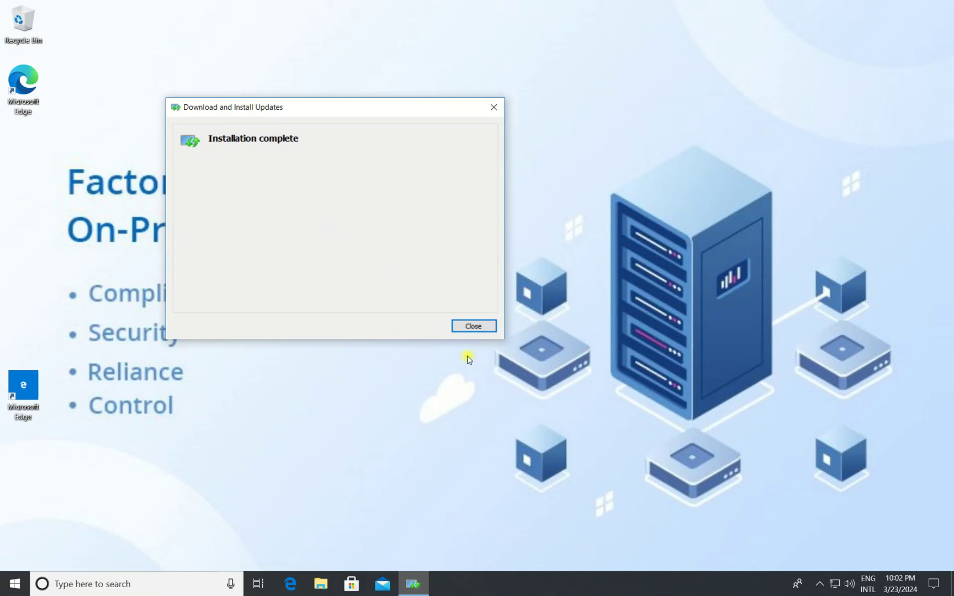
left_click_drag(400, 105, 453, 87)
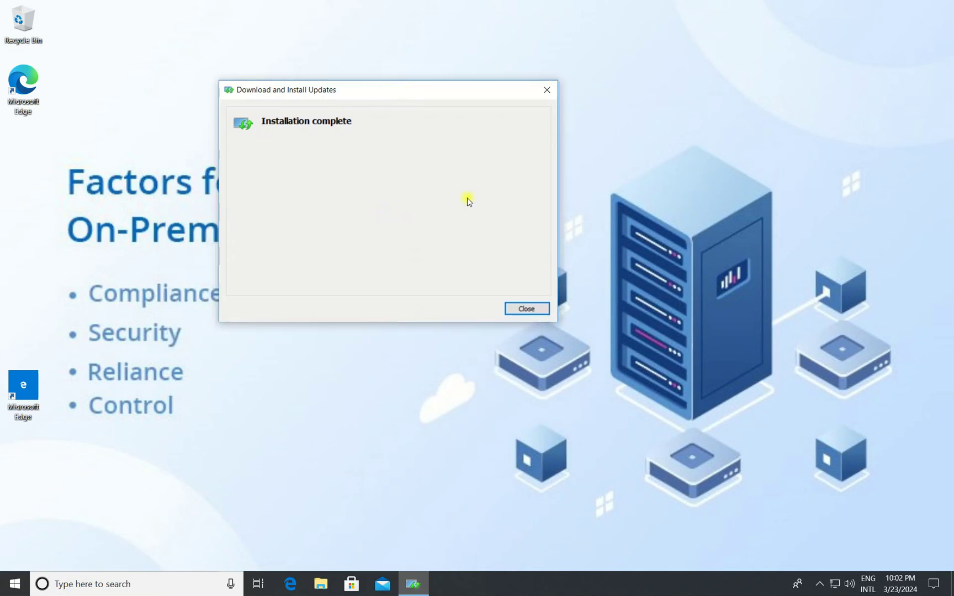
left_click(527, 309)
Refresh the desktop and move the lower Microsoft Edge shortcut up closer to the other desktop icons
right_click(172, 106)
left_click(203, 143)
left_click_drag(25, 381, 24, 197)
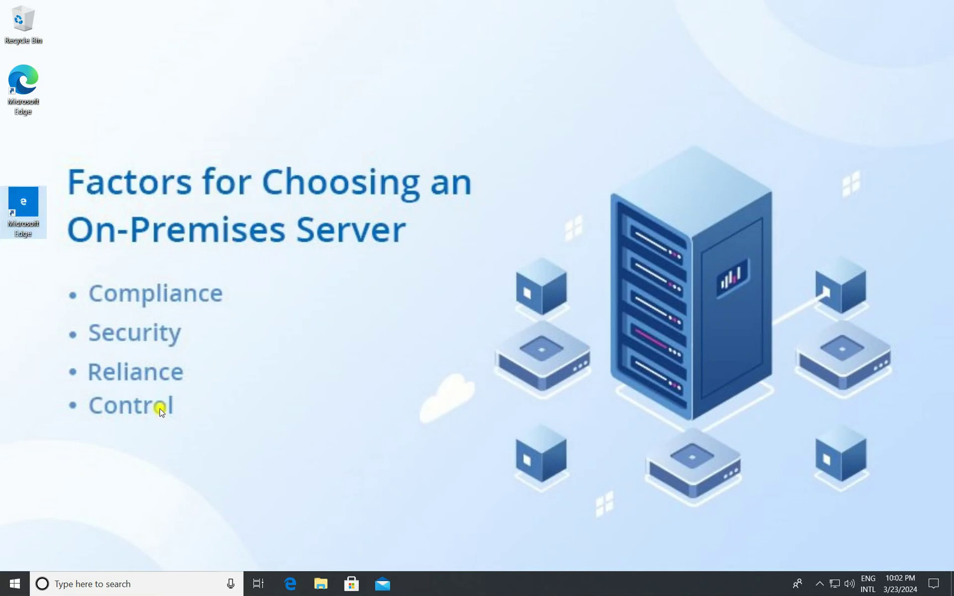
Search Windows for "server" to look for the installed server administration tools
left_click(74, 586)
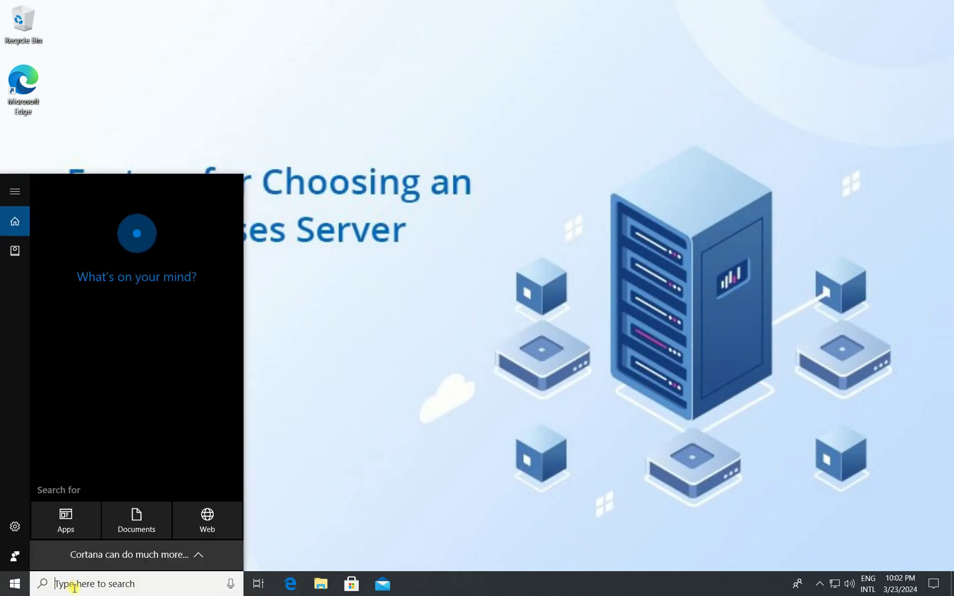
left_click(15, 190)
left_click(380, 301)
left_click(162, 585)
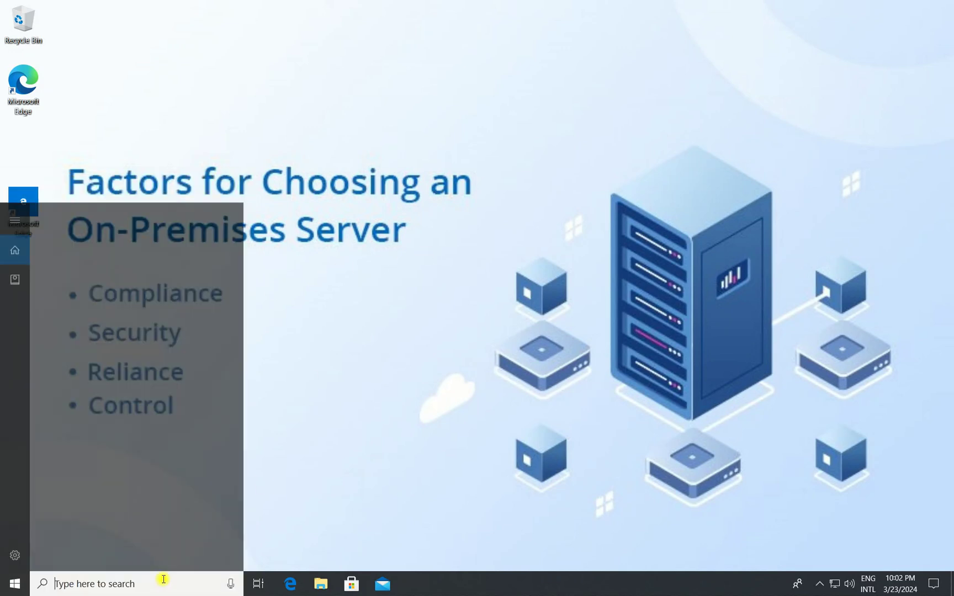
type("server")
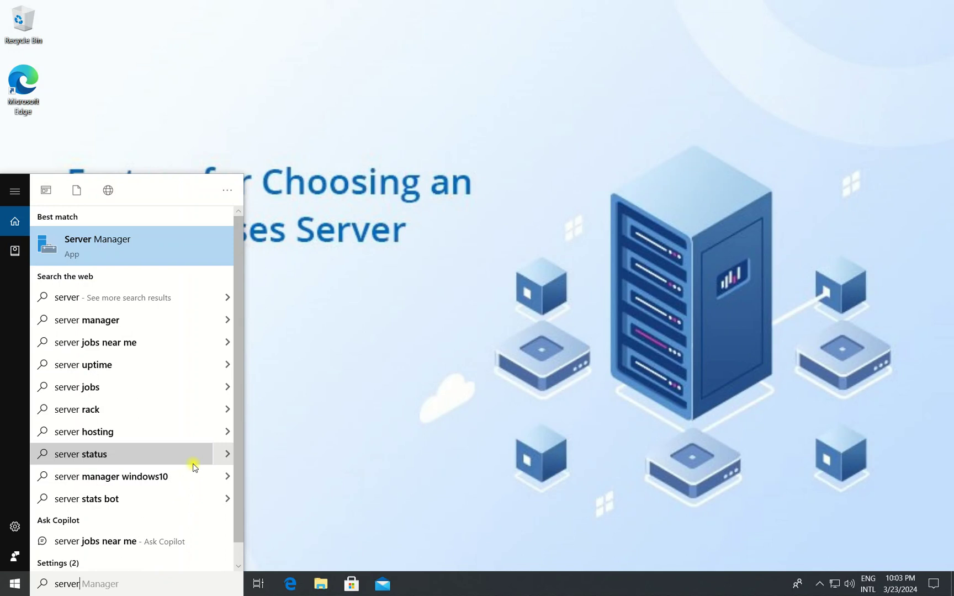
Replace the Windows search term with "remot" to look for remote tools, and dismiss the search
key("BackSpace")
key("BackSpace")
key("BackSpace")
key("BackSpace")
key("BackSpace")
key("BackSpace")
type("remot")
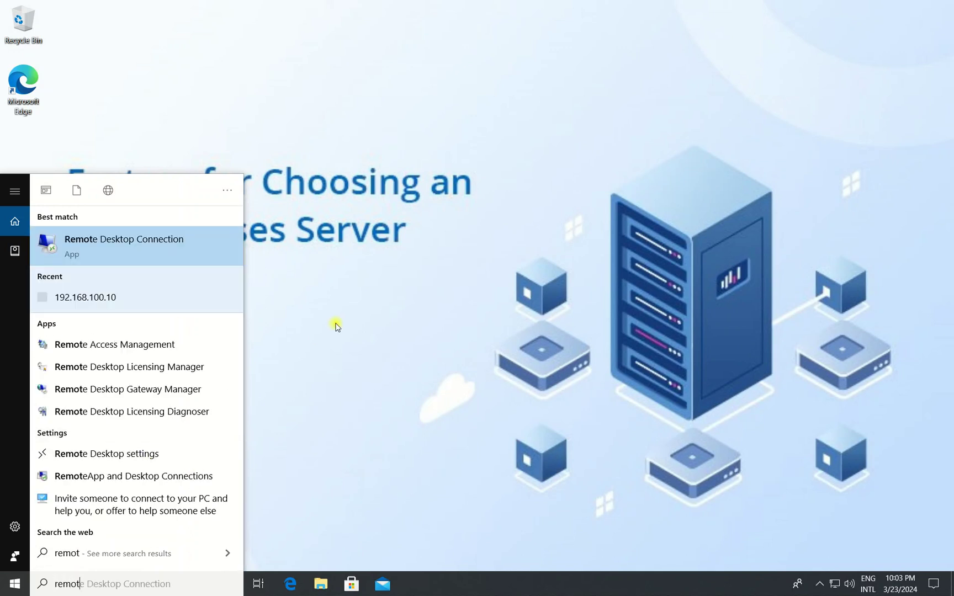
key("Escape")
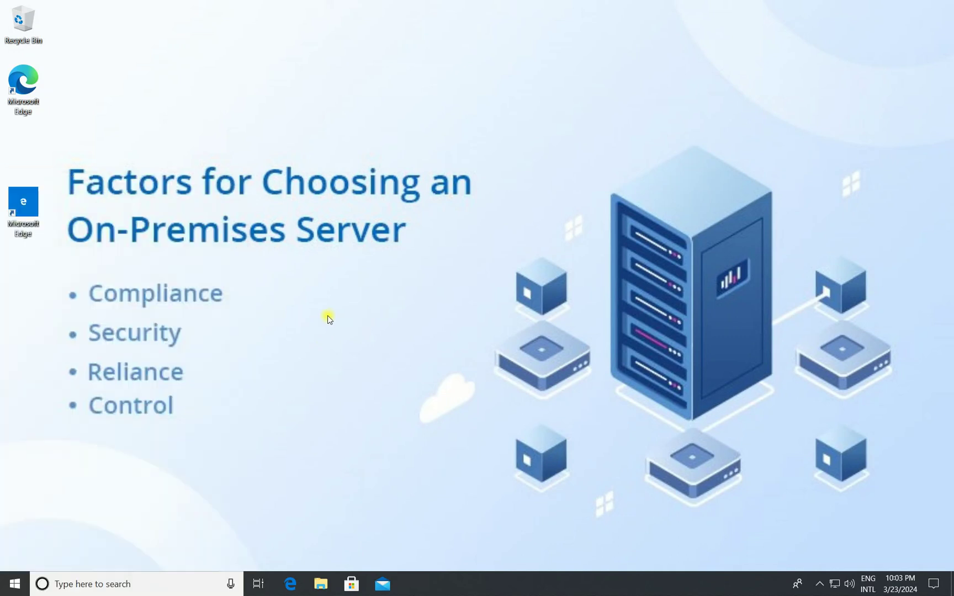
Open Administrative Tools by searching for "adminis", reposition and enlarge its window, and look through the installed tools
key("super")
type("adminis")
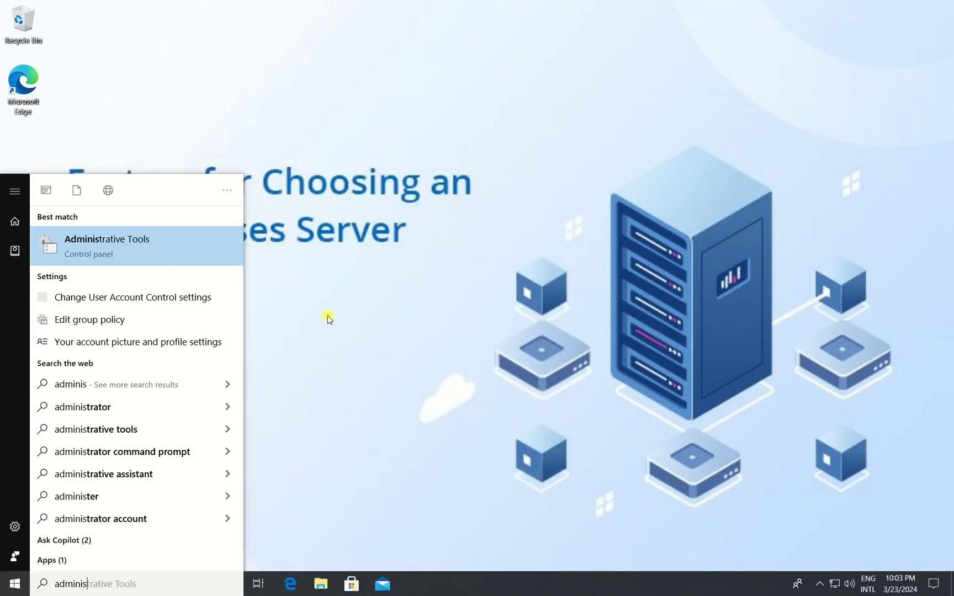
left_click(217, 239)
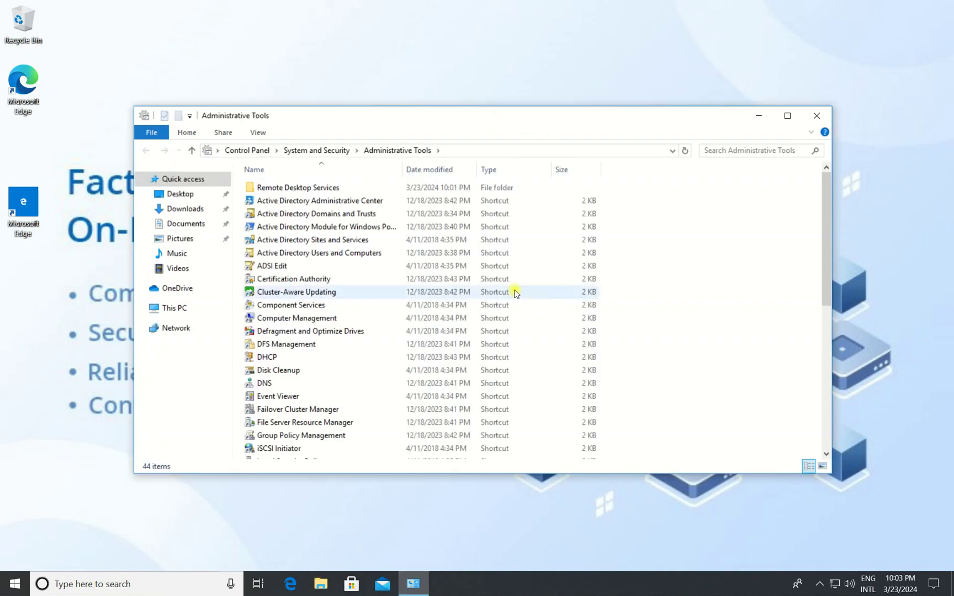
left_click_drag(445, 110, 417, 57)
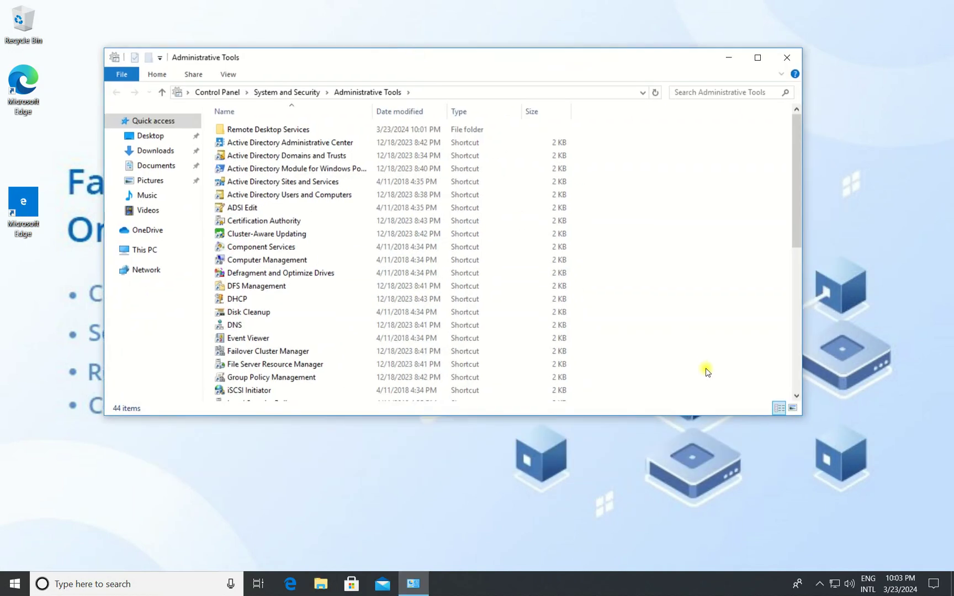
left_click_drag(801, 417, 849, 517)
scroll(374, 385, "down", 5)
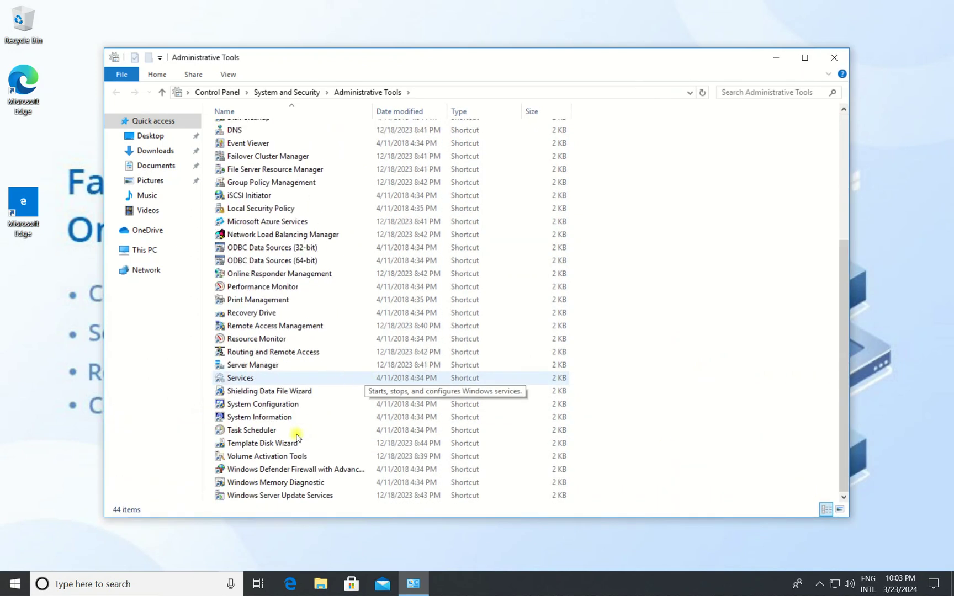
scroll(281, 389, "up", 5)
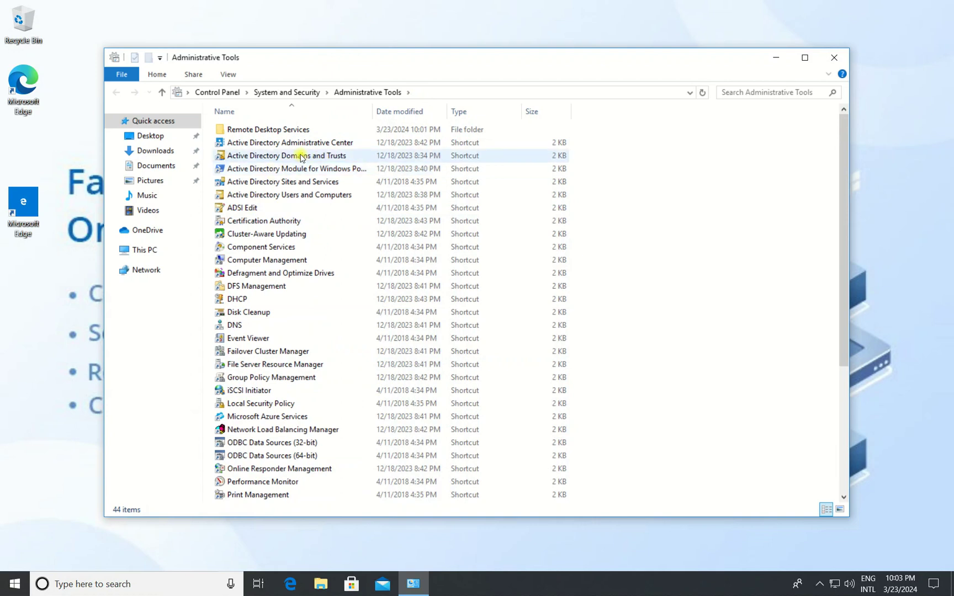
Open Active Directory Users and Computers and browse techit.com to the IT Department and HR Department units under TechIT
double_click(286, 196)
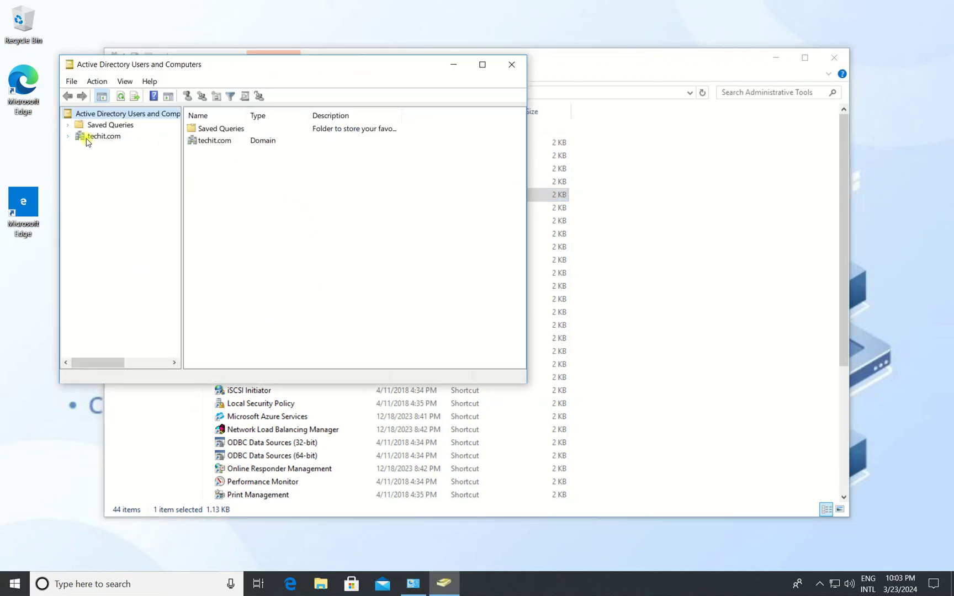
double_click(87, 139)
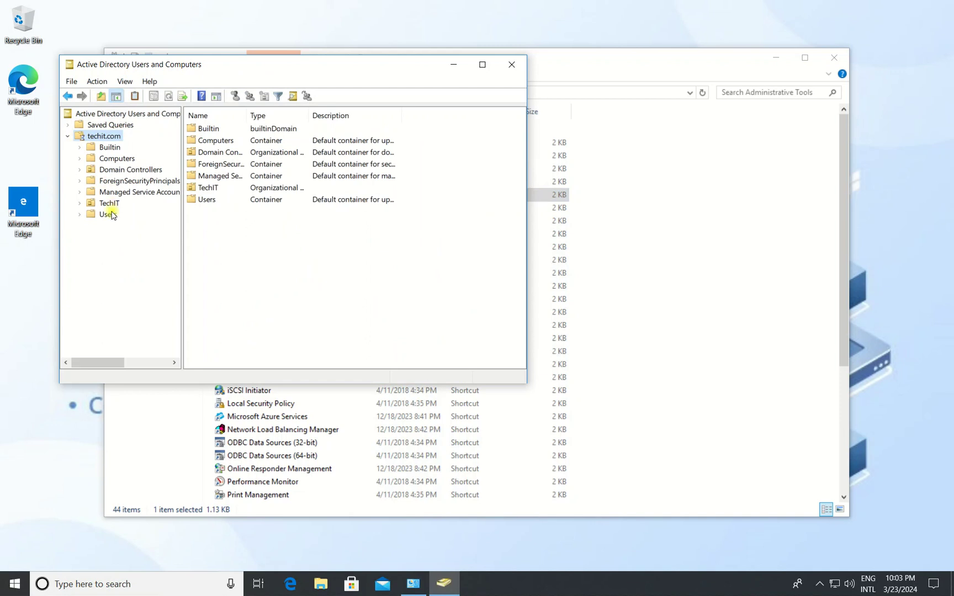
left_click(111, 217)
double_click(110, 205)
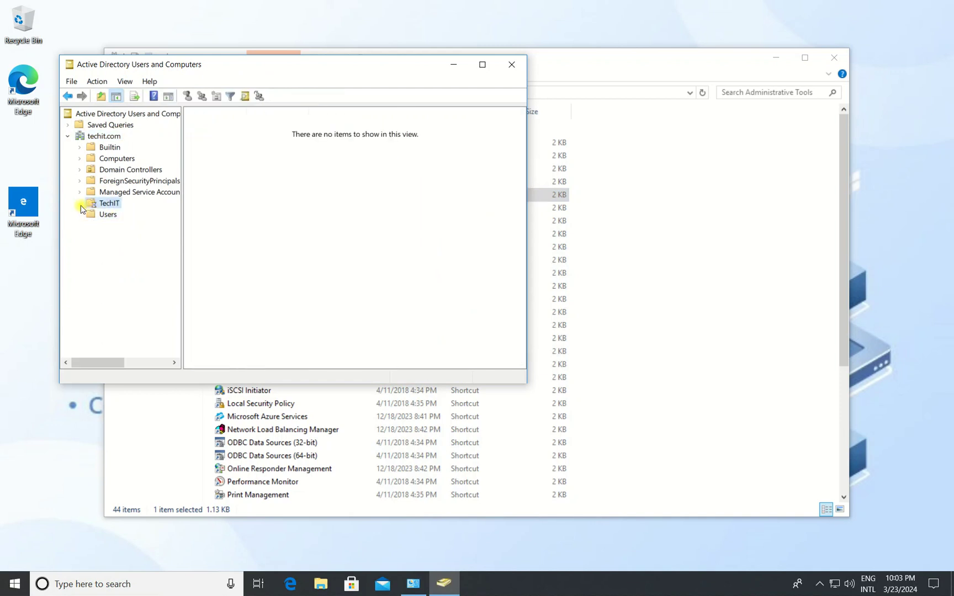
left_click(133, 237)
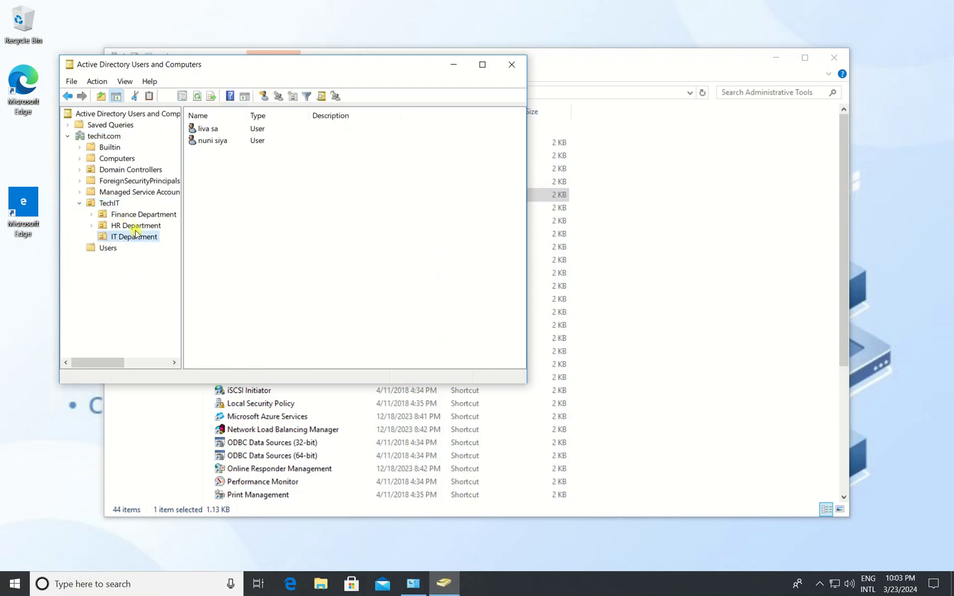
left_click(139, 227)
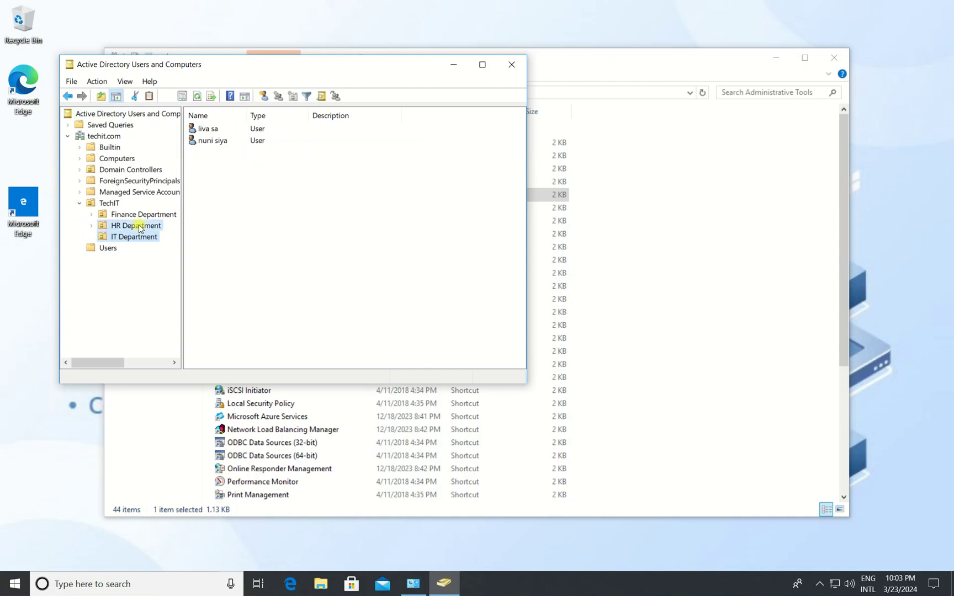
Examine the commands available in HR Department and the contents of IT Department, and close Active Directory Users and Computers
right_click(237, 245)
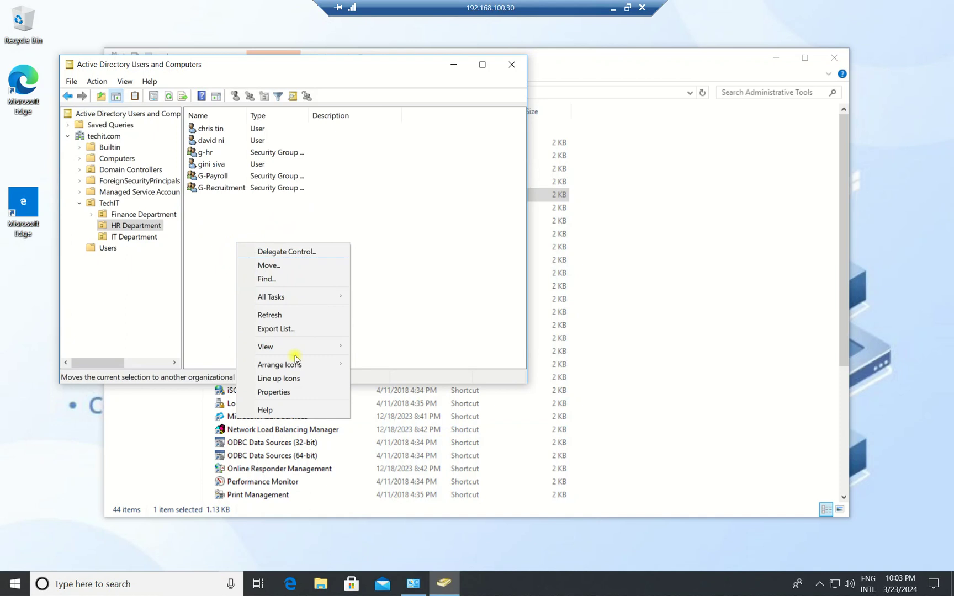
left_click(448, 286)
left_click_drag(326, 65, 410, 64)
left_click(209, 236)
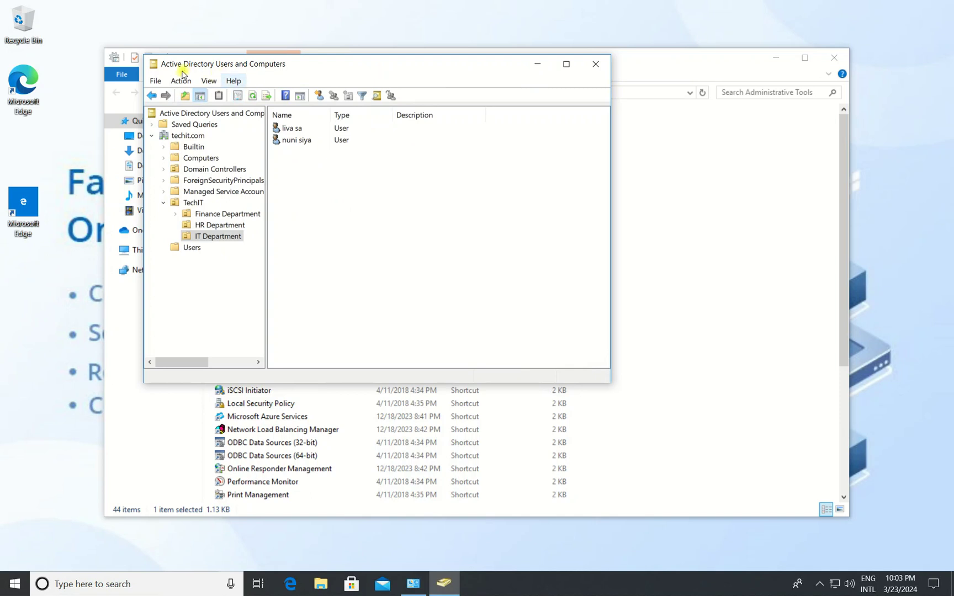
left_click(596, 64)
left_click_drag(628, 58, 616, 48)
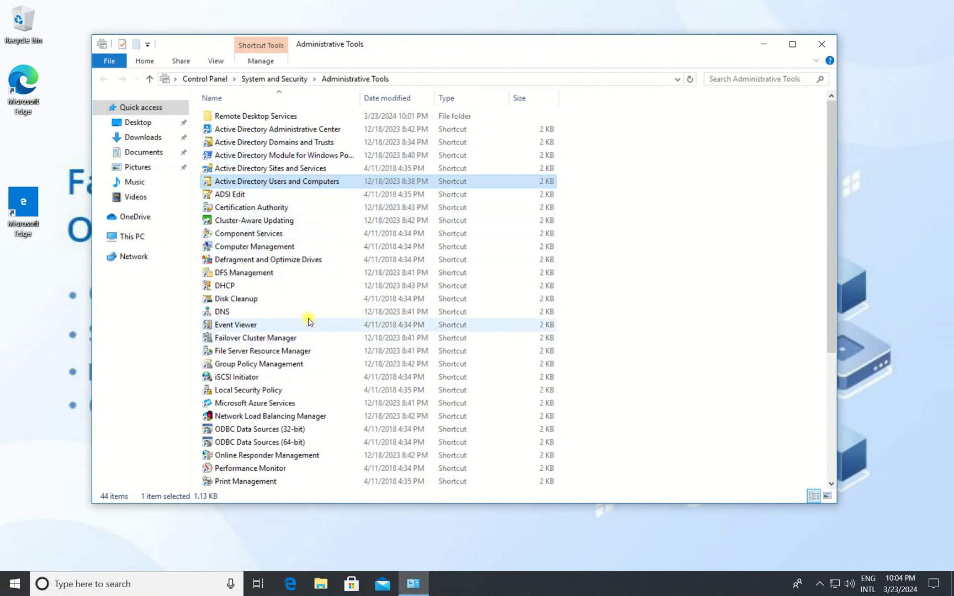
Open the DNS tool and add this computer as the DNS server despite the unavailable-server warning
double_click(242, 313)
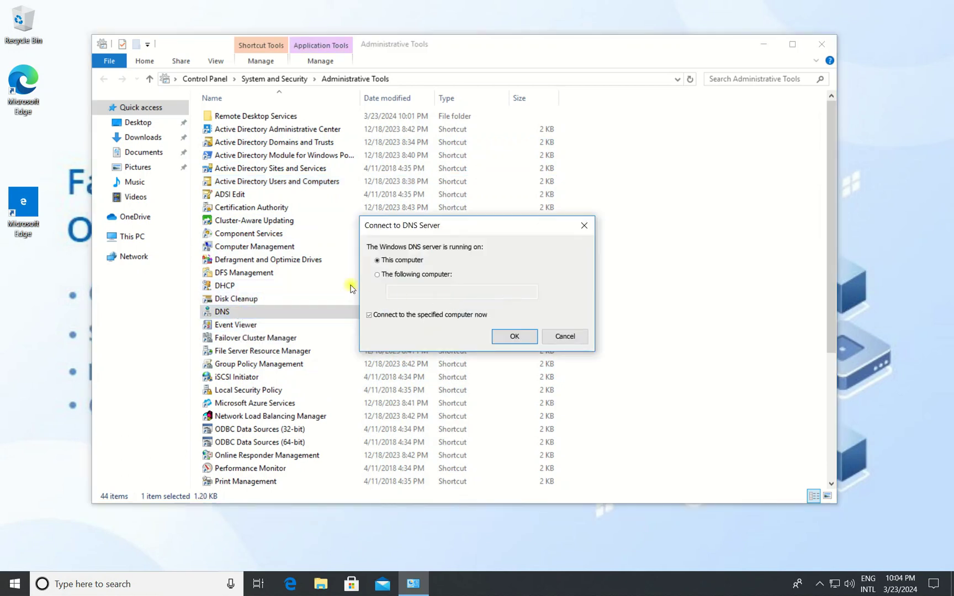
left_click(516, 337)
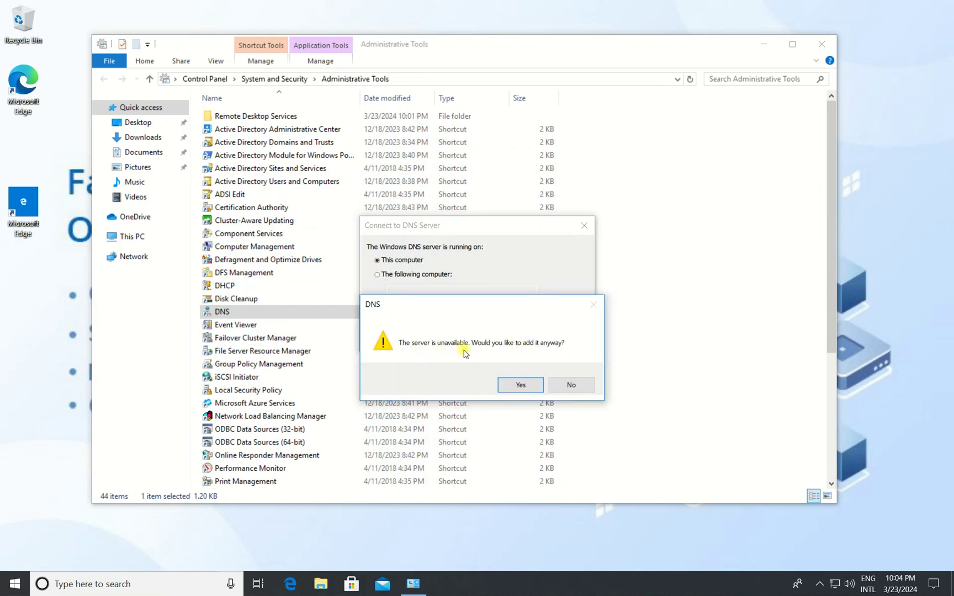
left_click(516, 386)
left_click(83, 100)
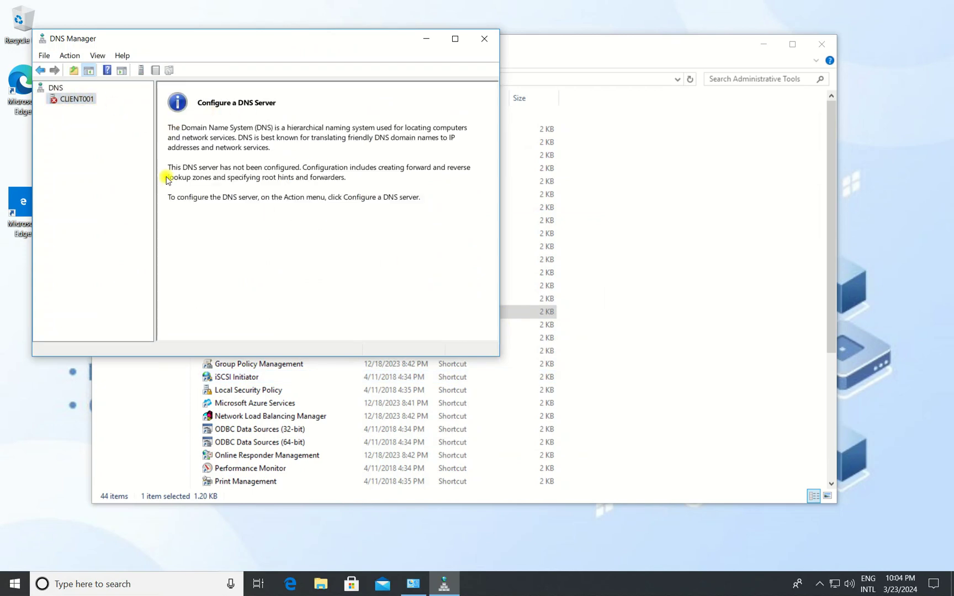
Try to connect the DNS console to this computer again, cancel the connection dialog and close DNS Manager
left_click(55, 89)
right_click(55, 89)
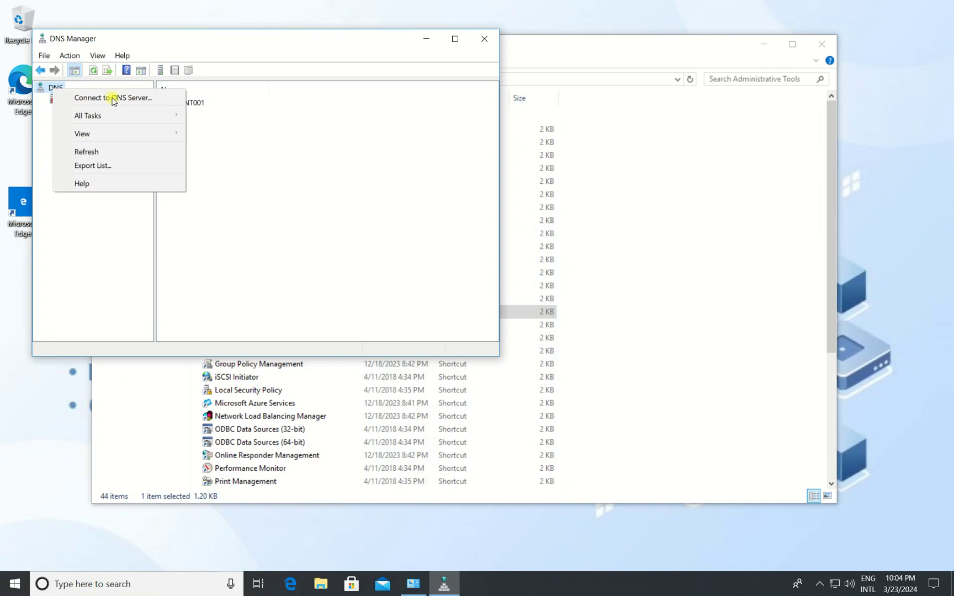
left_click(105, 97)
left_click(305, 244)
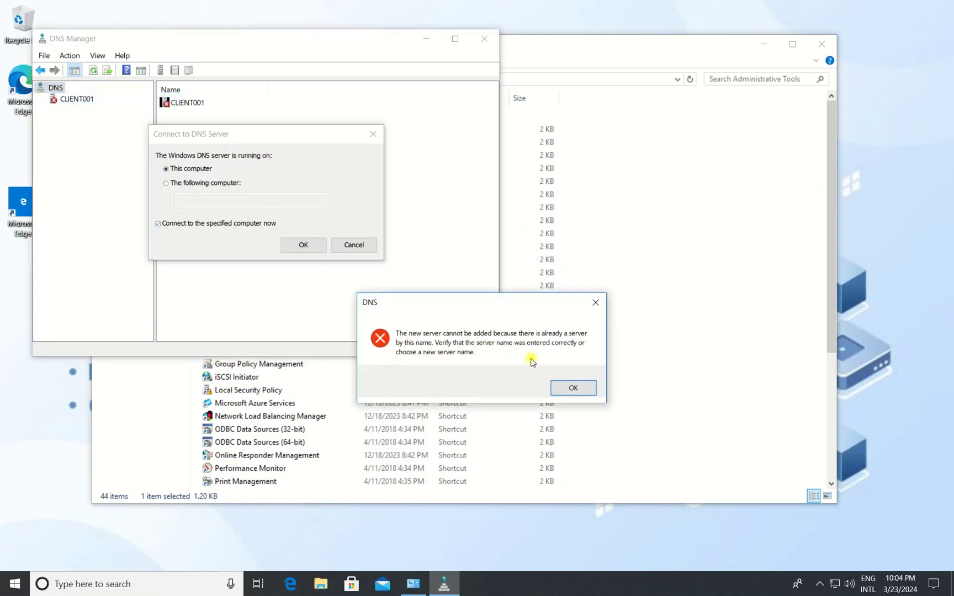
left_click(577, 387)
left_click(343, 245)
left_click(489, 36)
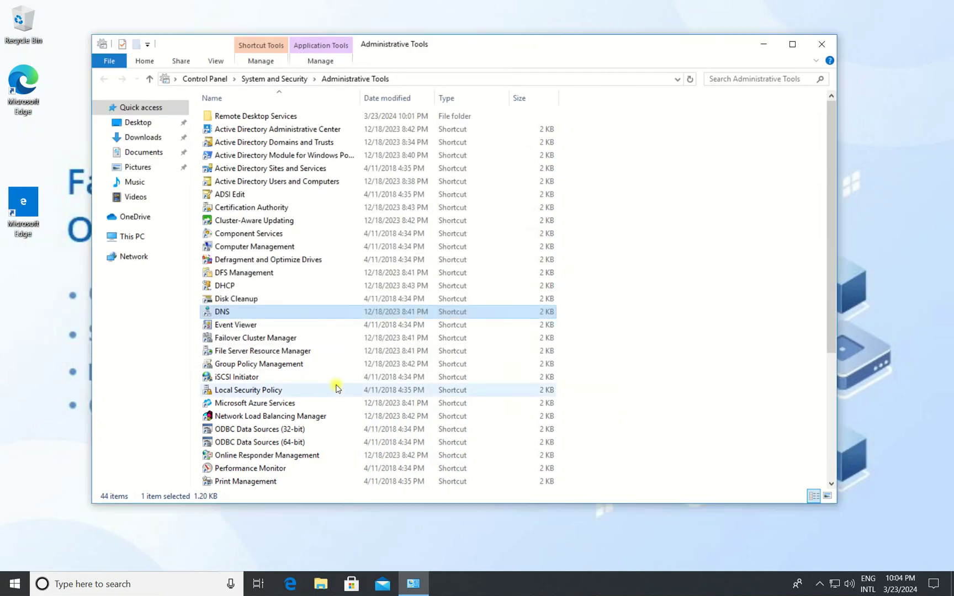
Open Group Policy Management and expand the techit.com forest and its Domains node down to the techit.com domain
double_click(237, 364)
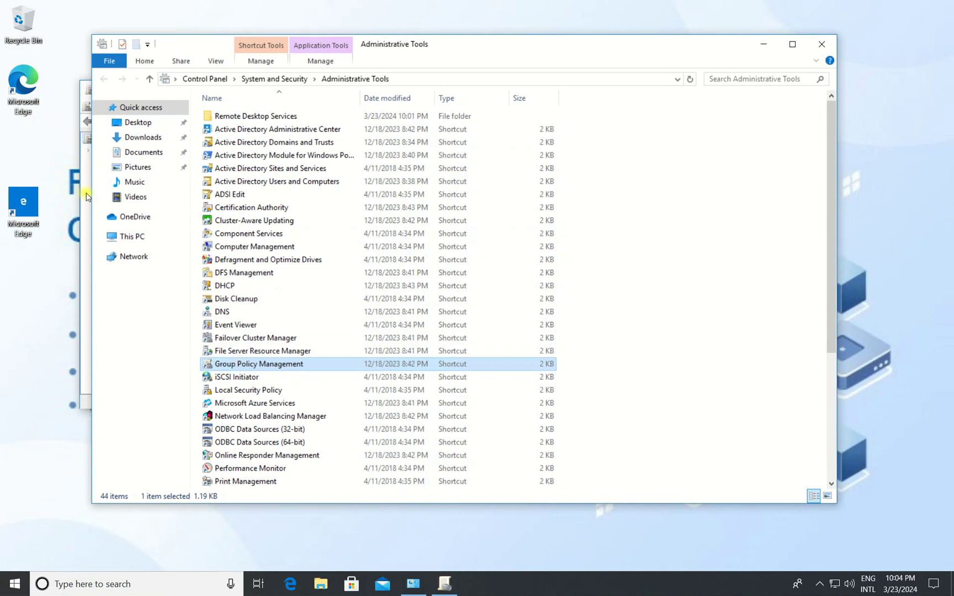
double_click(132, 151)
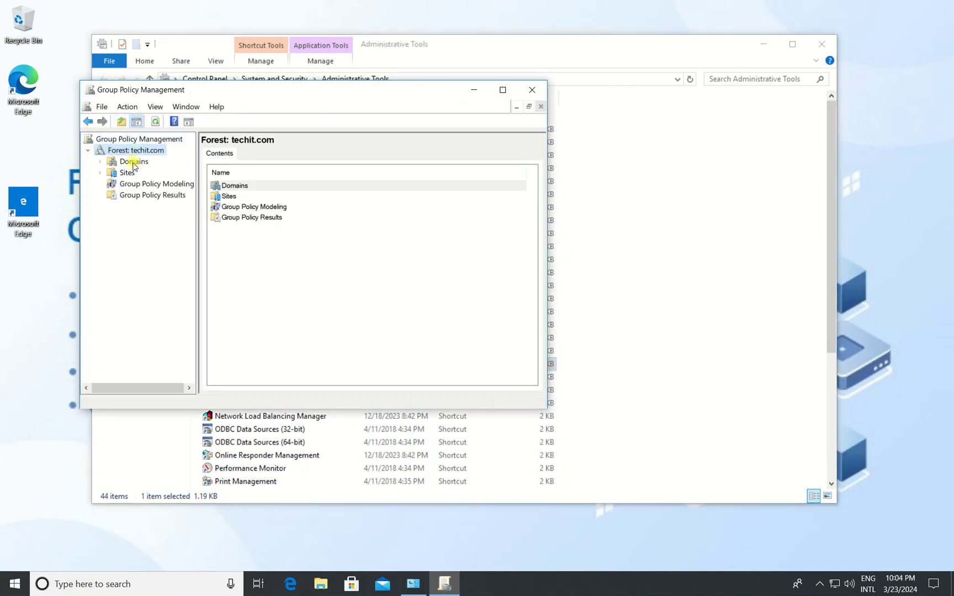
double_click(133, 163)
double_click(139, 172)
left_click(112, 173)
key("Right")
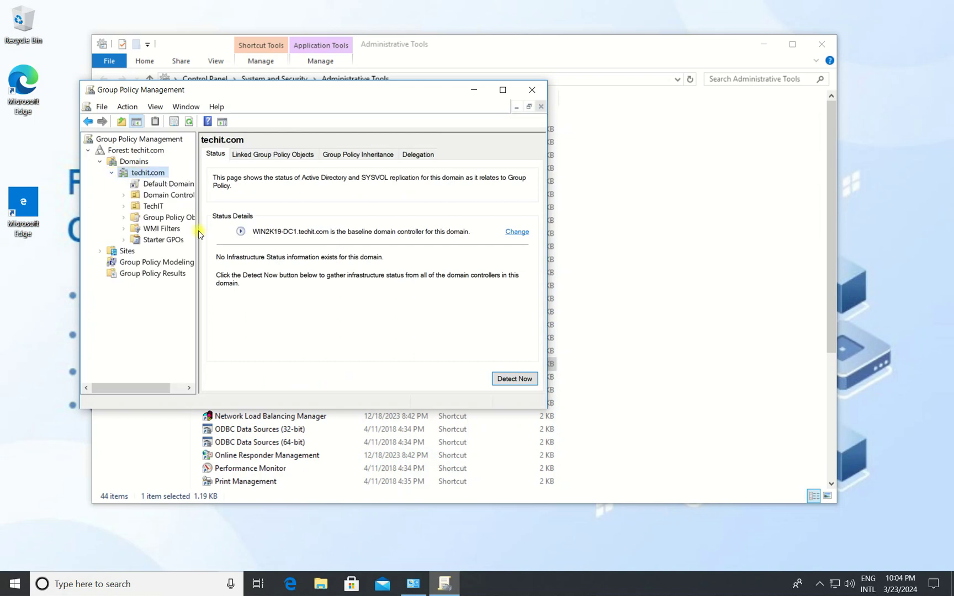
Examine the Default Domain Policy link and the Domain Controllers unit, including the commands available for them
left_click(173, 186)
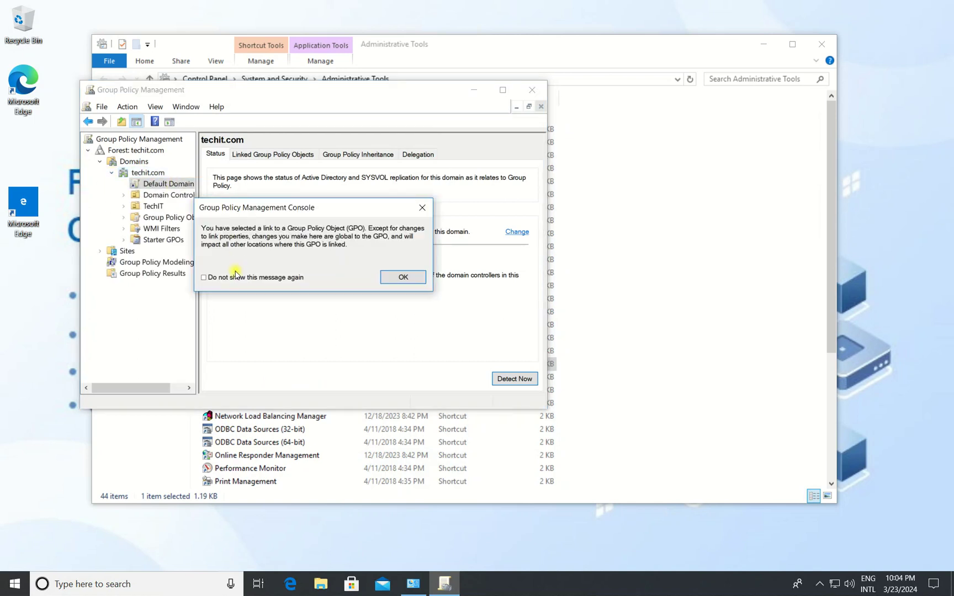
left_click(402, 278)
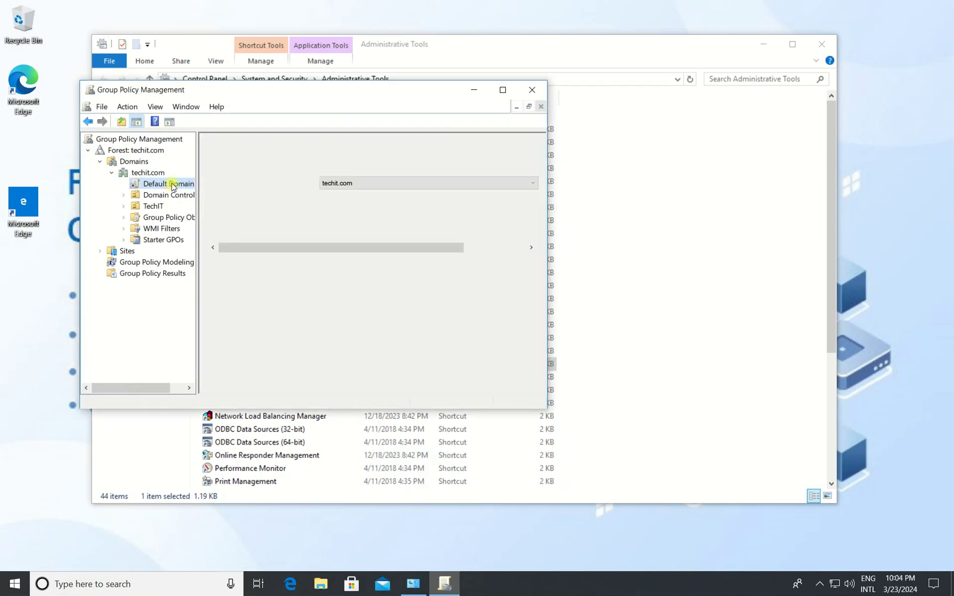
right_click(173, 186)
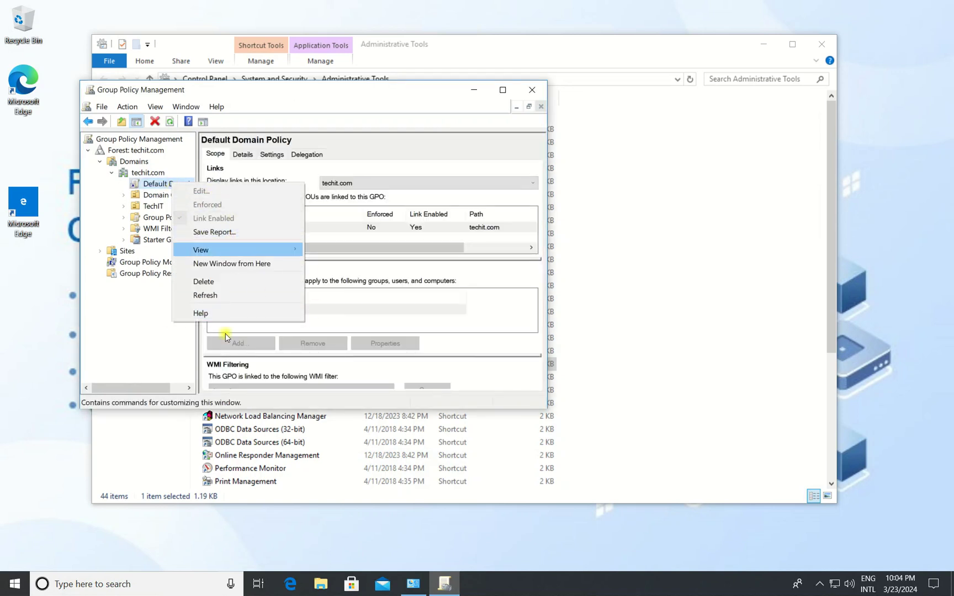
left_click(149, 188)
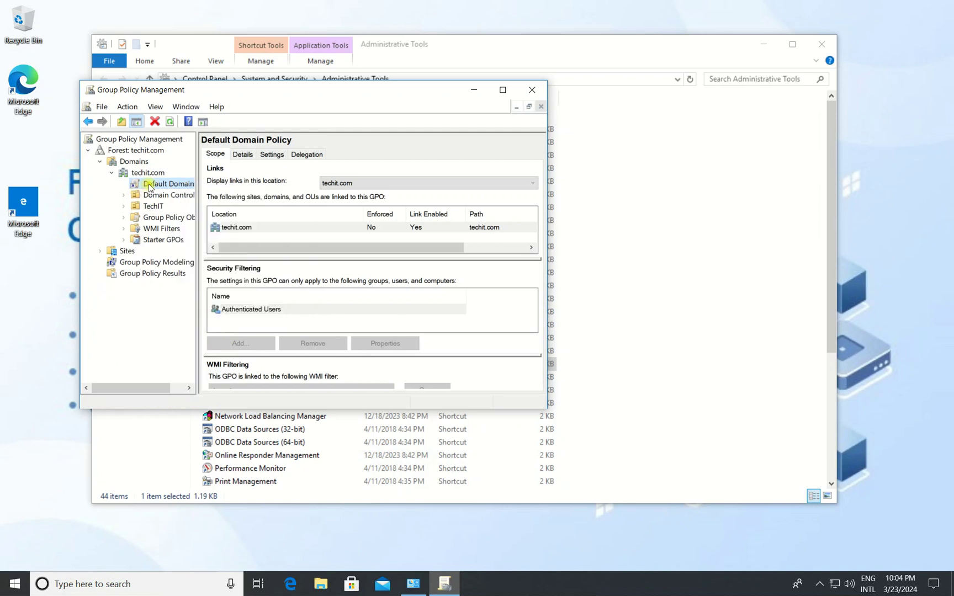
right_click(149, 187)
left_click(154, 195)
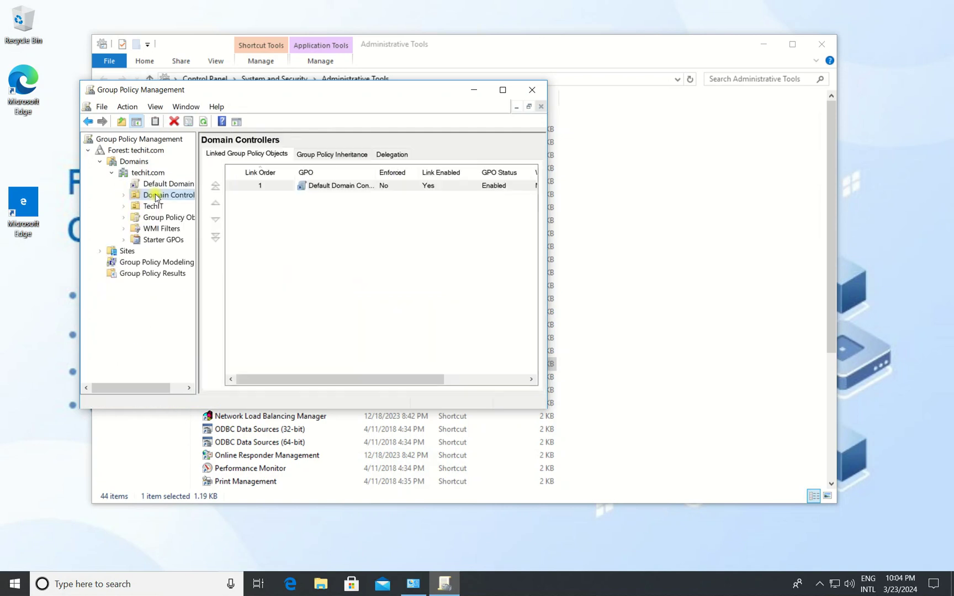
right_click(155, 196)
Expand the TechIT organizational unit, request its deletion and cancel at the confirmation
left_click(150, 207)
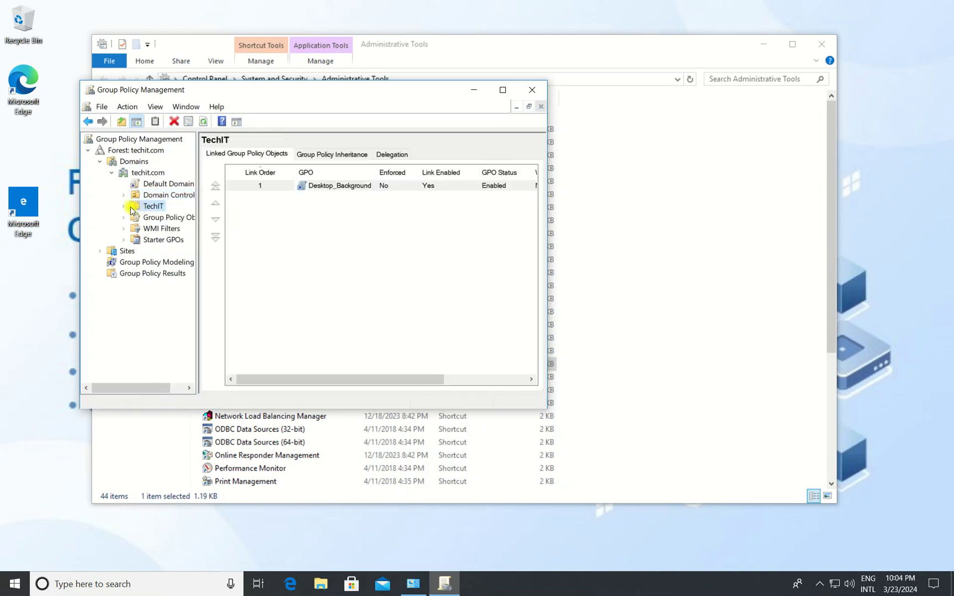
double_click(148, 208)
right_click(153, 208)
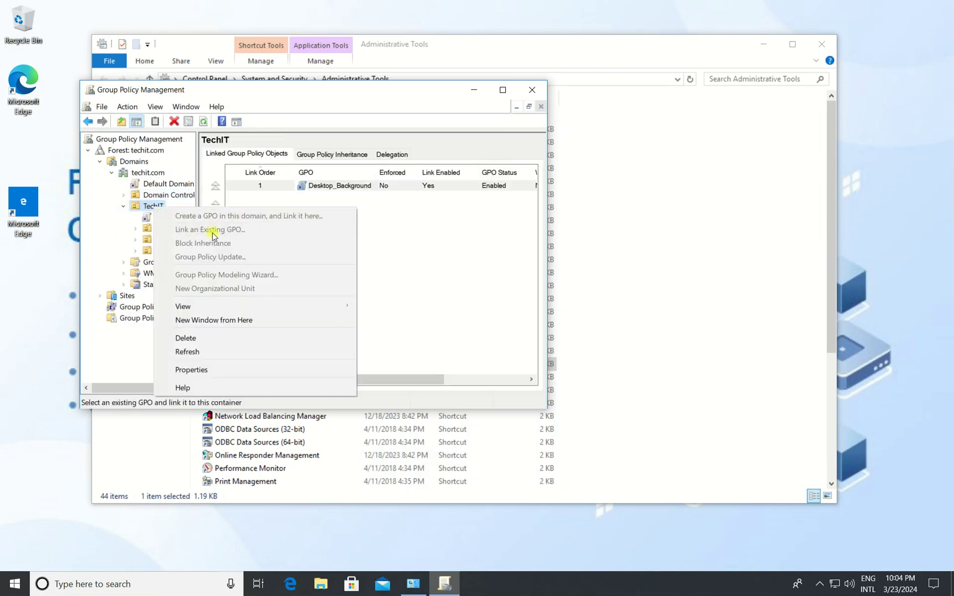
left_click(176, 337)
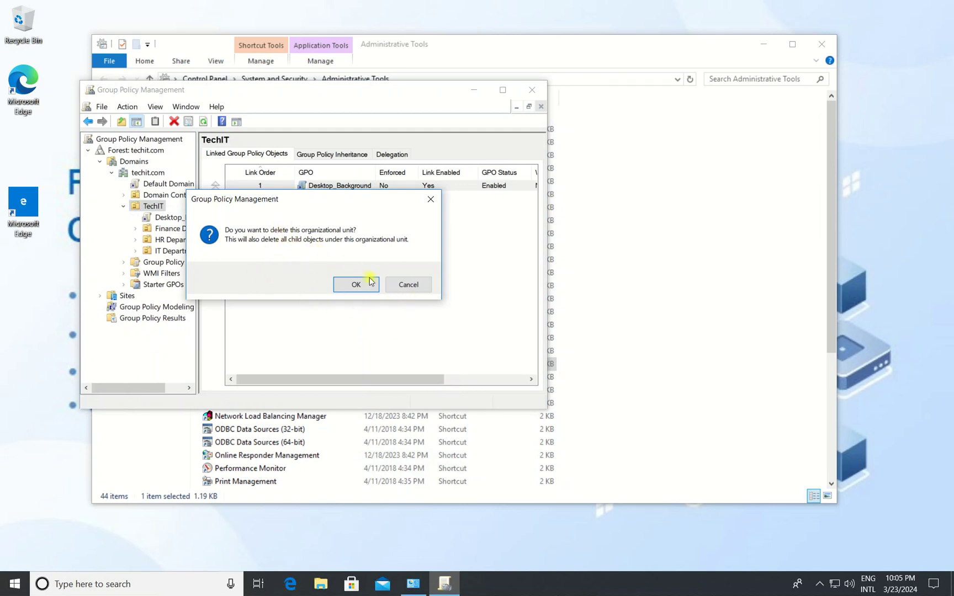
left_click(407, 284)
Try to delete the IT Department organizational unit under TechIT, confirming the deletion and dismissing the resulting message
left_click(165, 251)
right_click(169, 252)
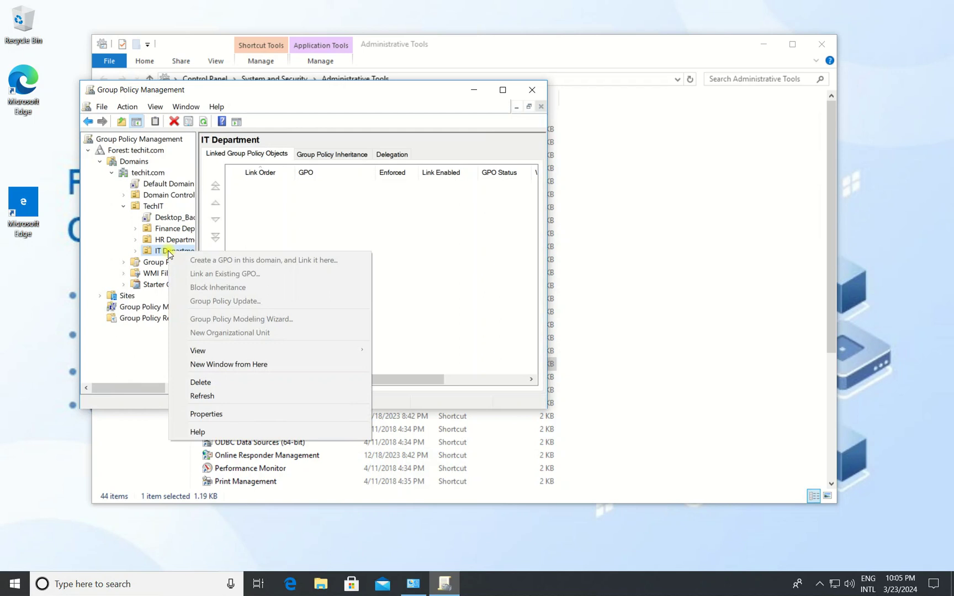
left_click(200, 382)
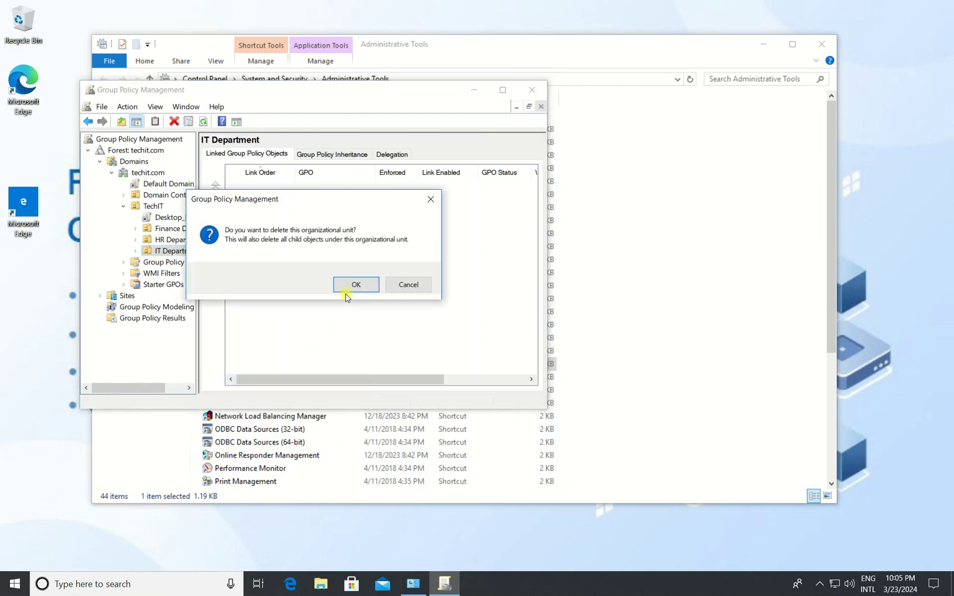
left_click(357, 285)
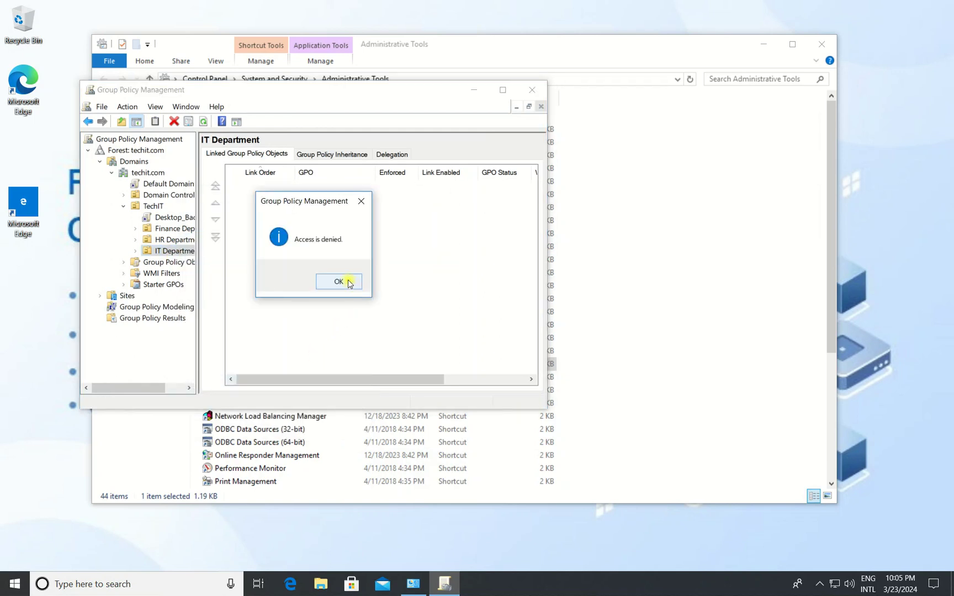
left_click(338, 281)
Try to delete the whole TechIT organizational unit, dismiss the message and close Group Policy Management
left_click(170, 228)
left_click(154, 206)
right_click(158, 206)
left_click(191, 335)
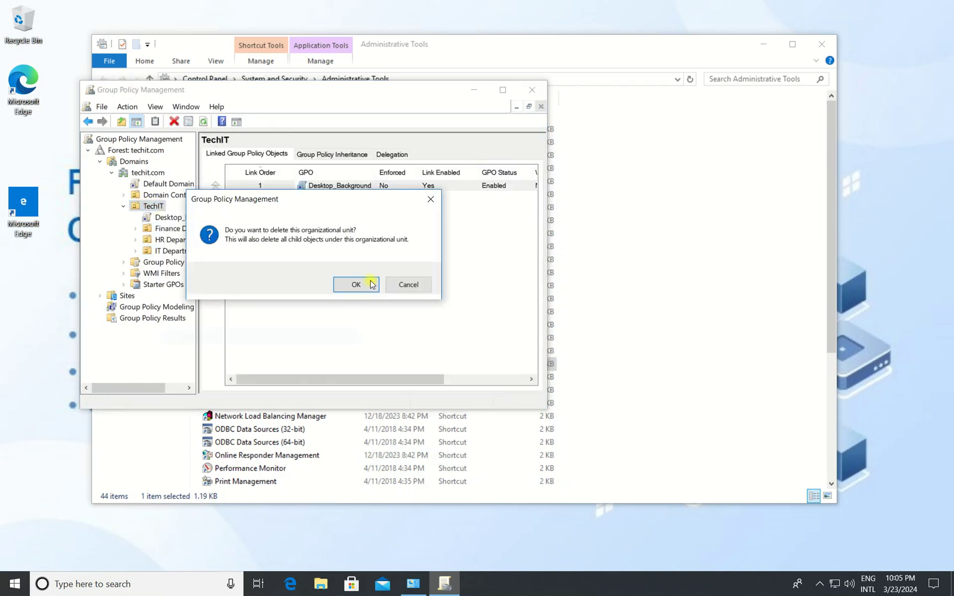
left_click(370, 288)
left_click(338, 281)
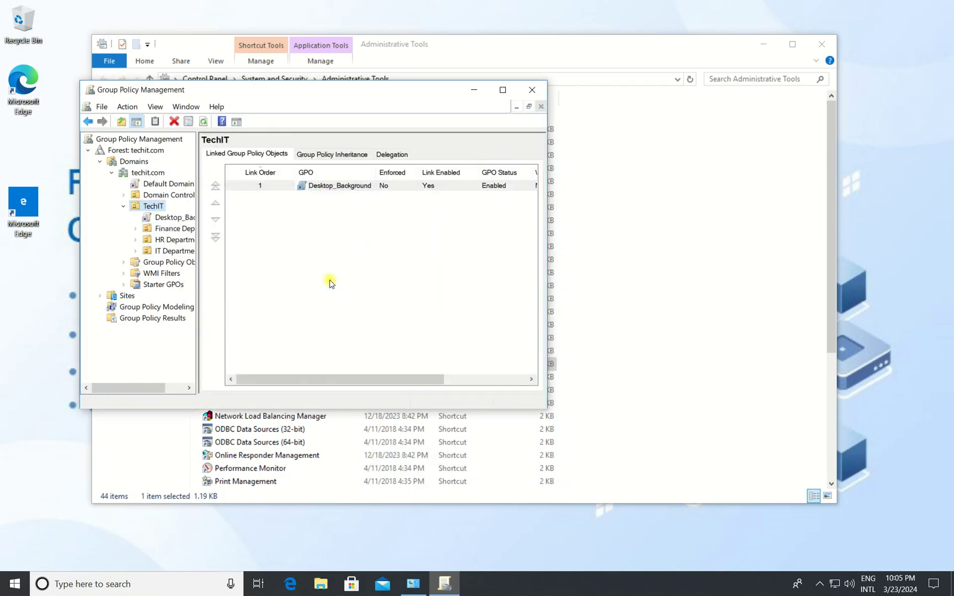
left_click(538, 89)
scroll(346, 356, "down", 2)
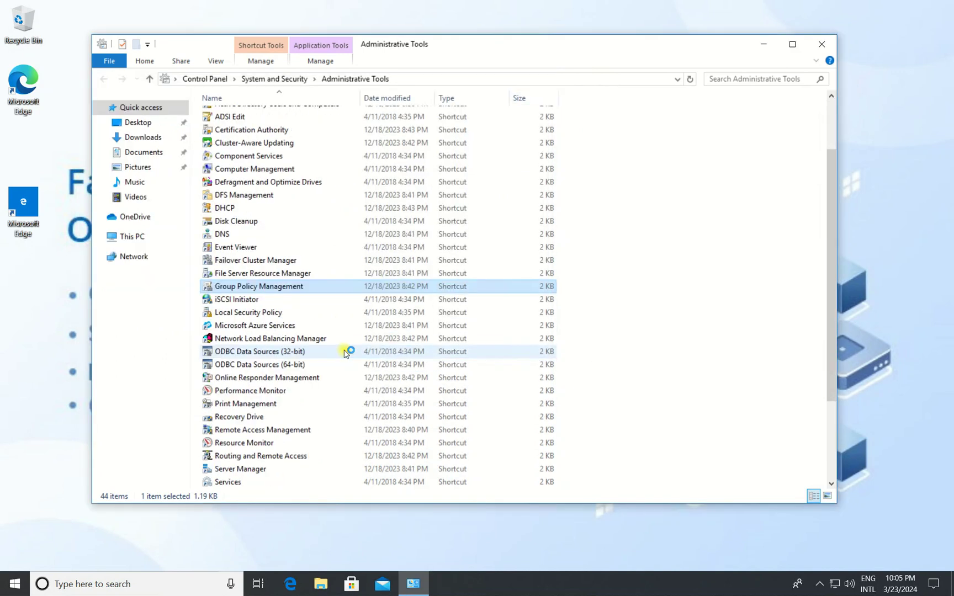